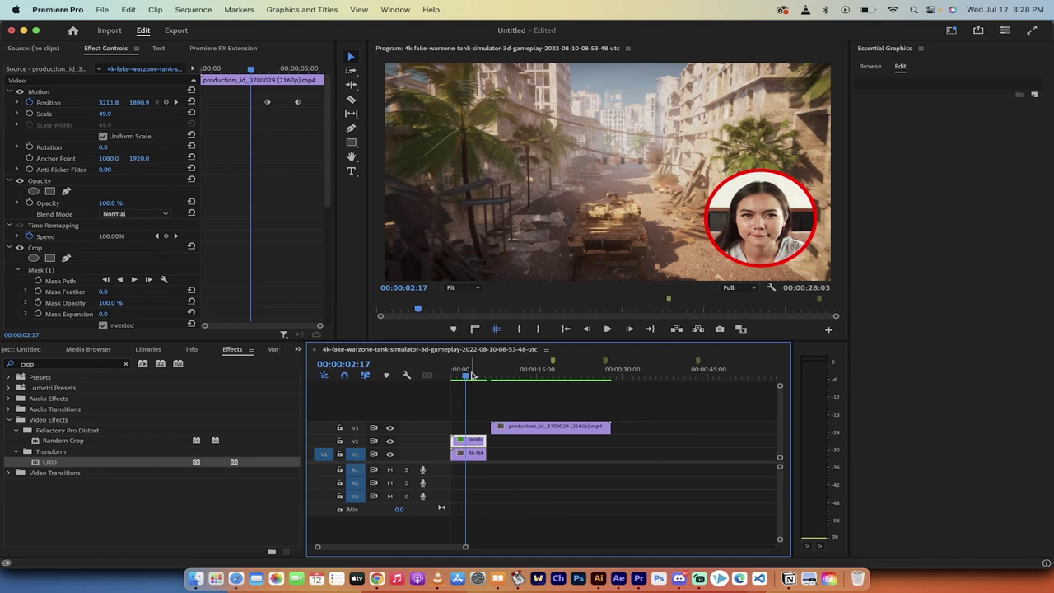
Preview the sequence playback, then drag the facecam circle to the top right.
{"action": "key", "text": "space"}
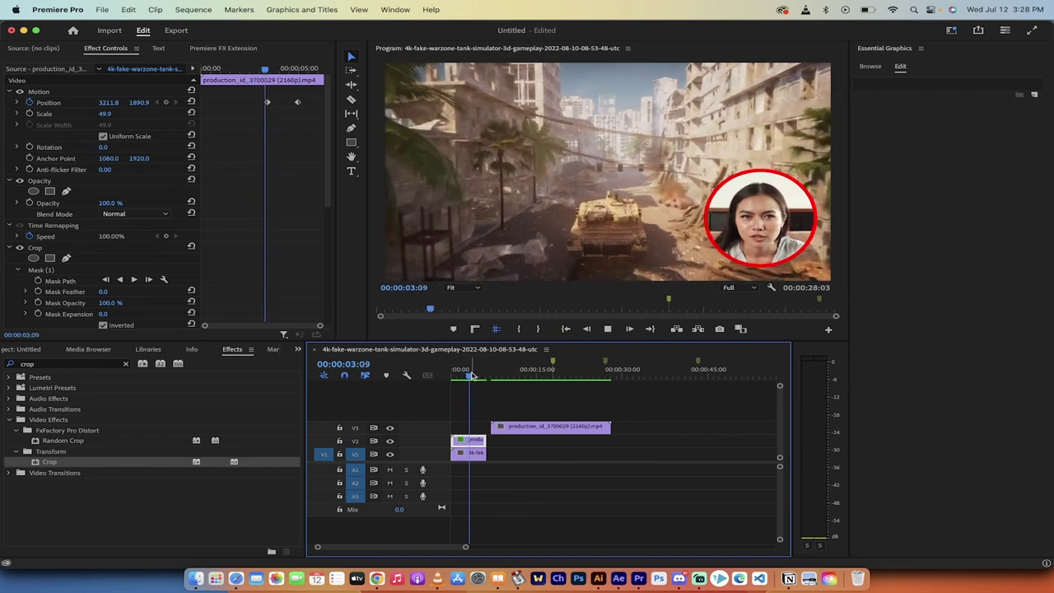
{"action": "key", "text": "space"}
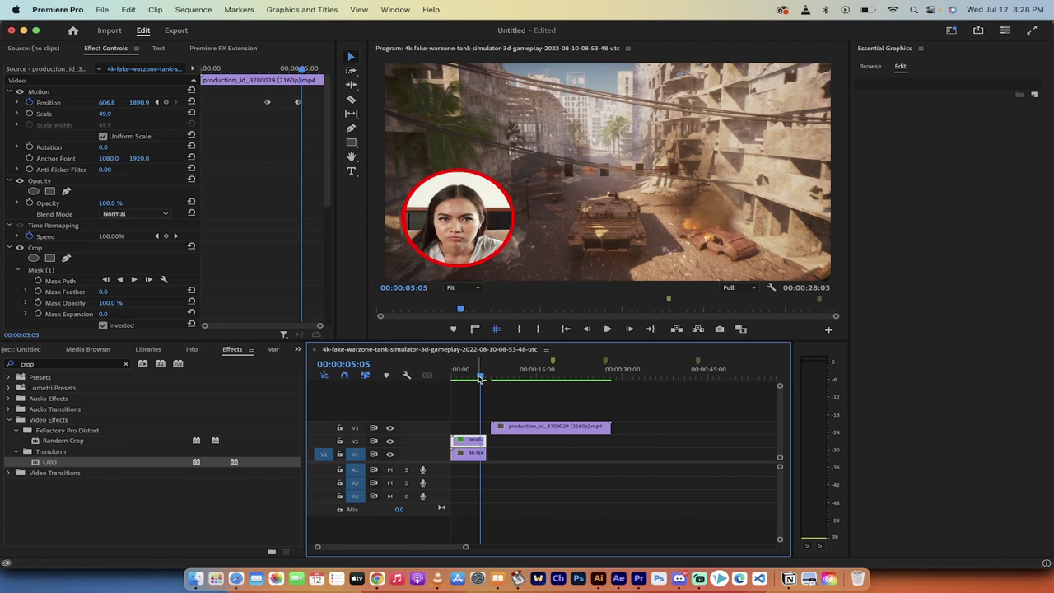
{"action": "left_click", "coordinate": [447, 212]}
{"action": "left_click_drag", "start_coordinate": [470, 215], "coordinate": [744, 107]}
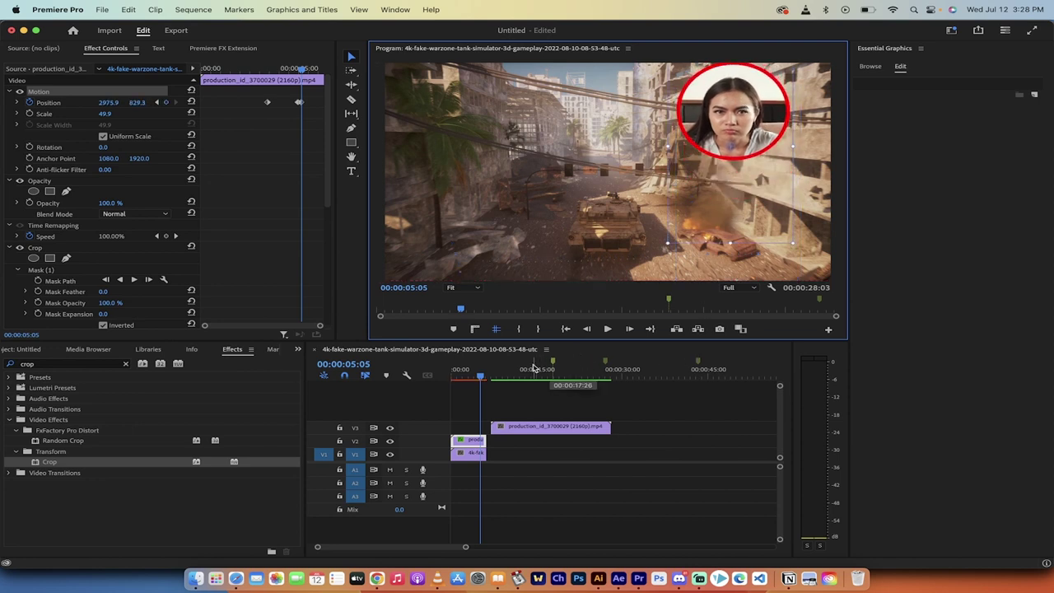
Scrub through the sequence, undo the facecam move, and marquee-select all timeline clips.
{"action": "left_click", "coordinate": [496, 379]}
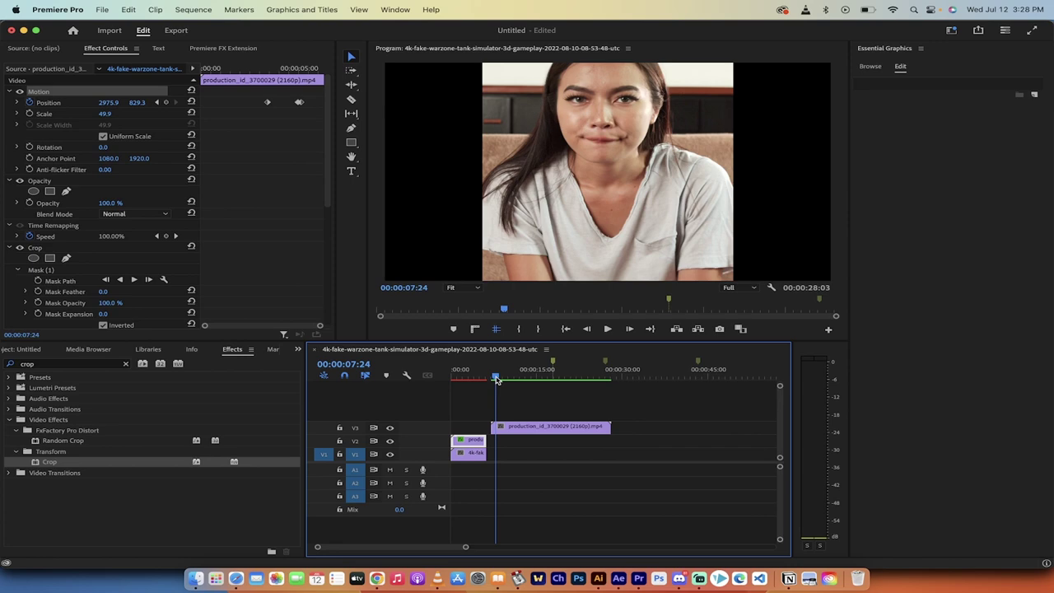
{"action": "mouse_move", "coordinate": [496, 380]}
{"action": "left_mouse_down"}
{"action": "mouse_move", "coordinate": [545, 374]}
{"action": "mouse_move", "coordinate": [454, 377]}
{"action": "mouse_move", "coordinate": [476, 377]}
{"action": "left_mouse_up"}
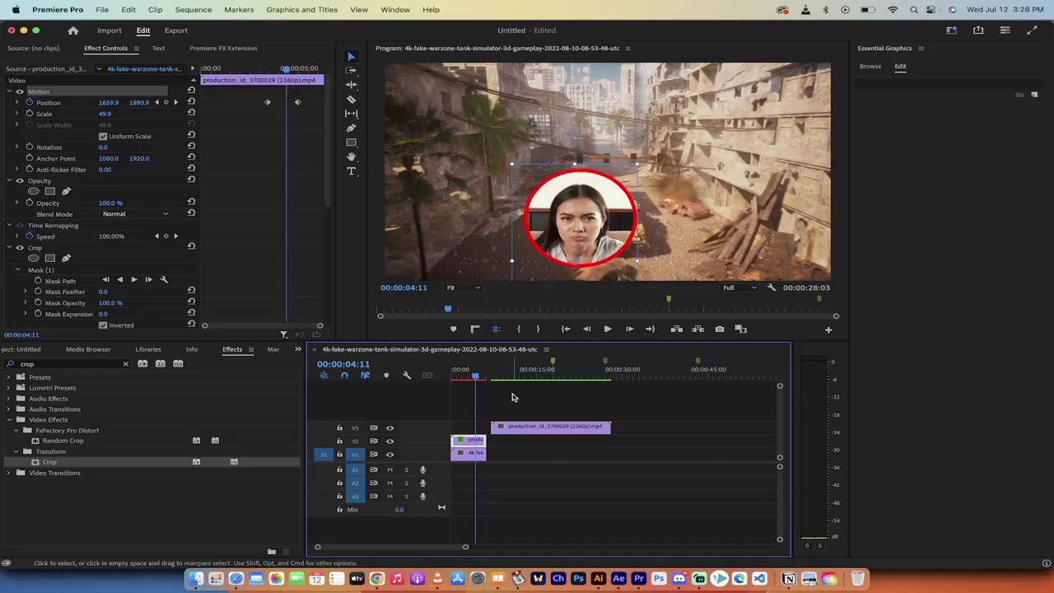
{"action": "key", "text": "ctrl+z"}
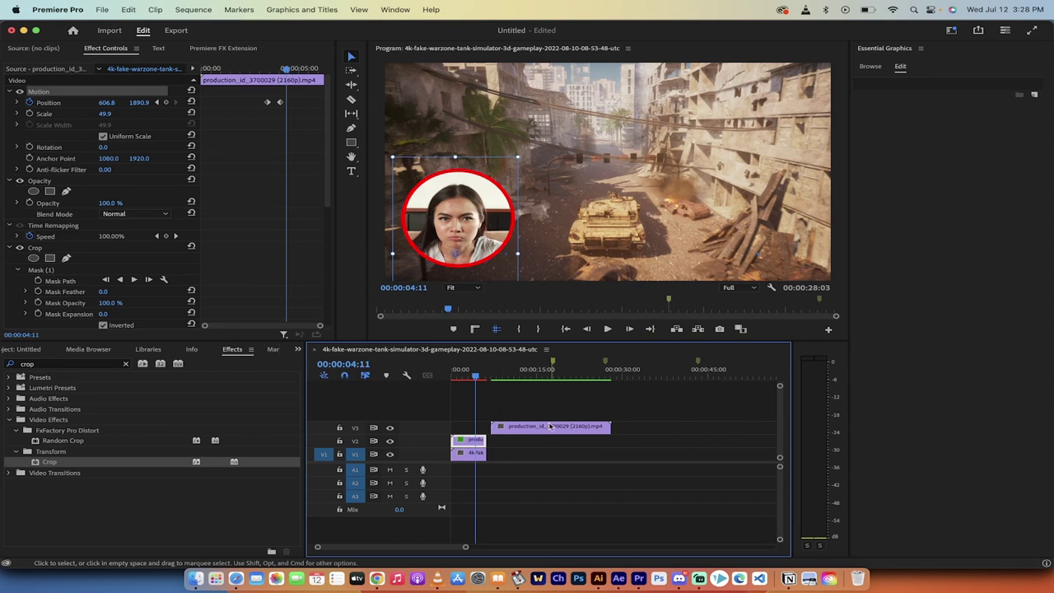
{"action": "left_click_drag", "start_coordinate": [574, 458], "coordinate": [425, 418]}
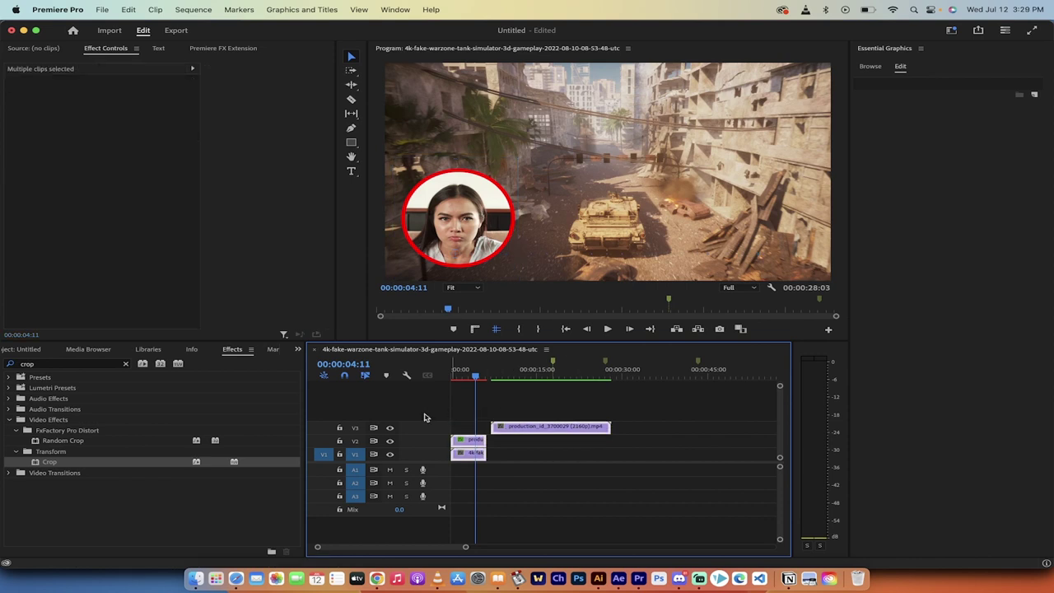
Replace the old clips with the tank gameplay clip on V1, playhead parked at 00:00:05:20.
{"action": "key", "text": "Delete"}
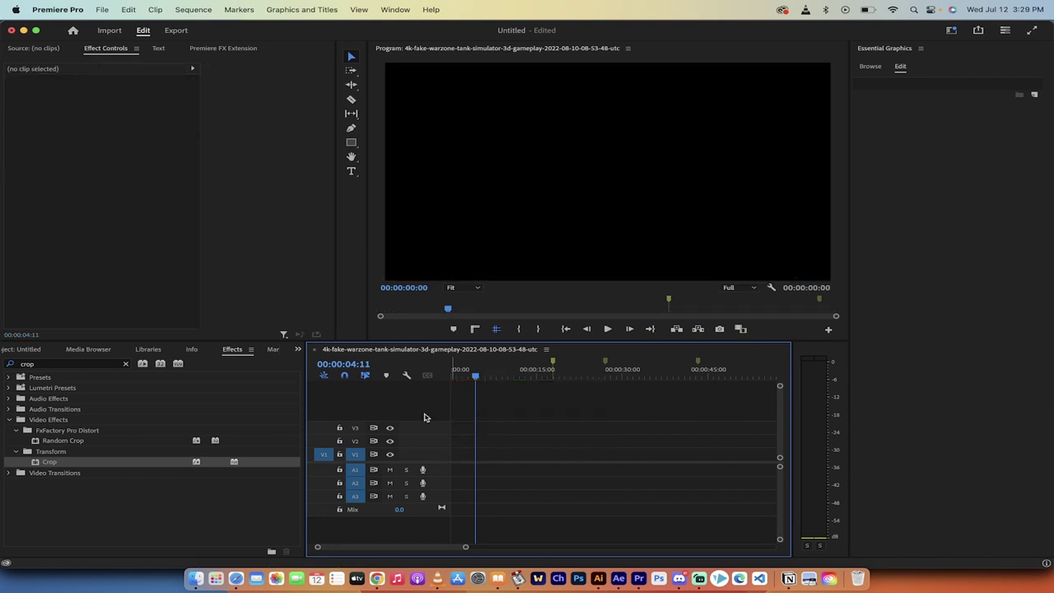
{"action": "left_click", "coordinate": [35, 353]}
{"action": "left_click", "coordinate": [76, 489]}
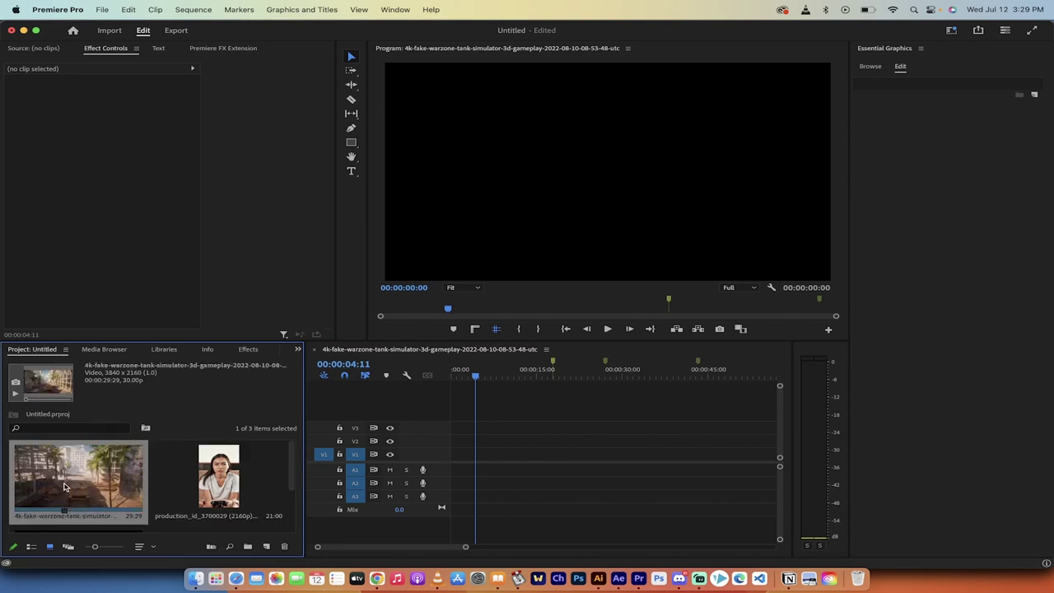
{"action": "left_click_drag", "start_coordinate": [74, 485], "coordinate": [453, 454]}
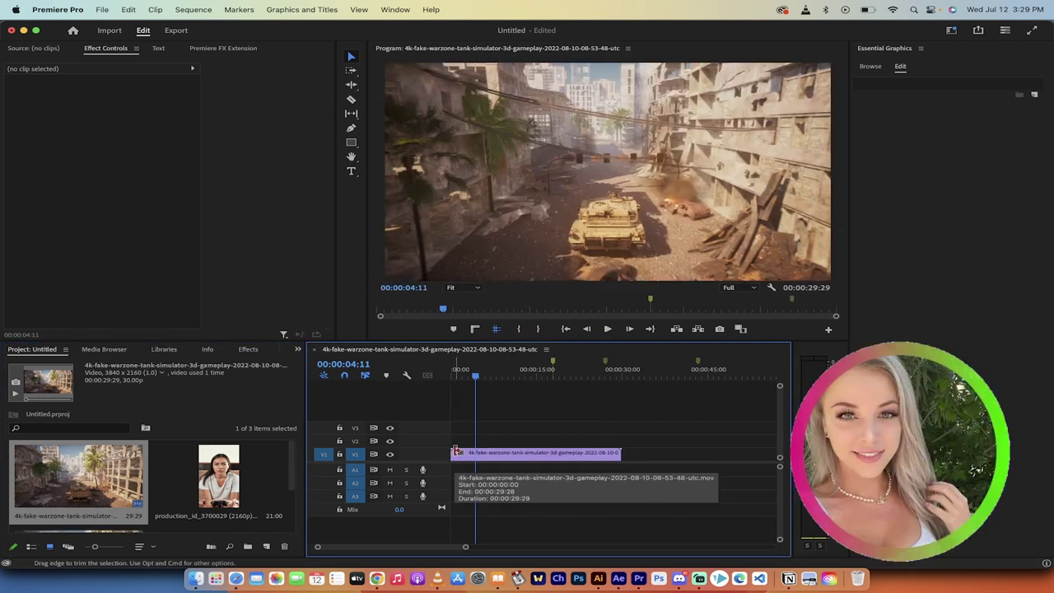
{"action": "left_click", "coordinate": [484, 376]}
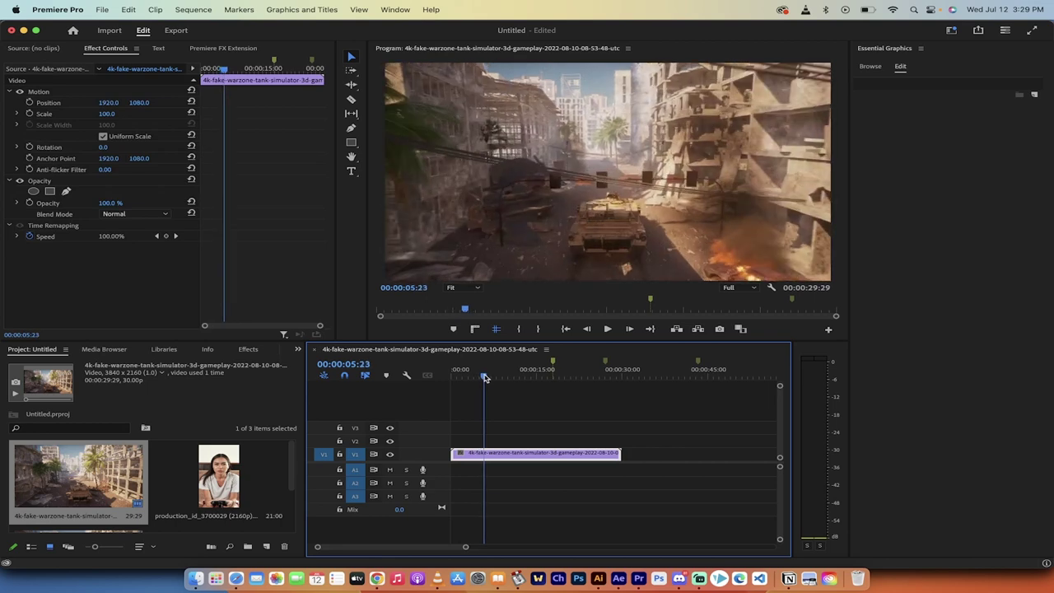
{"action": "left_click_drag", "start_coordinate": [485, 376], "coordinate": [483, 377]}
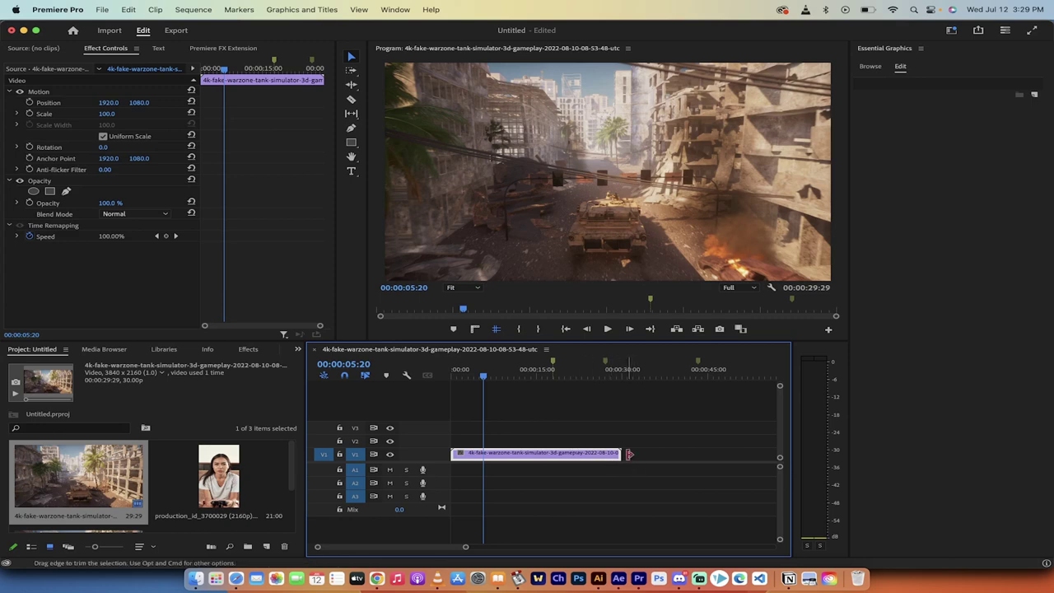
Trim the tank clip to end at 00:00:05:20 and place production_id_3700029 on V2.
{"action": "left_click_drag", "start_coordinate": [629, 454], "coordinate": [483, 453]}
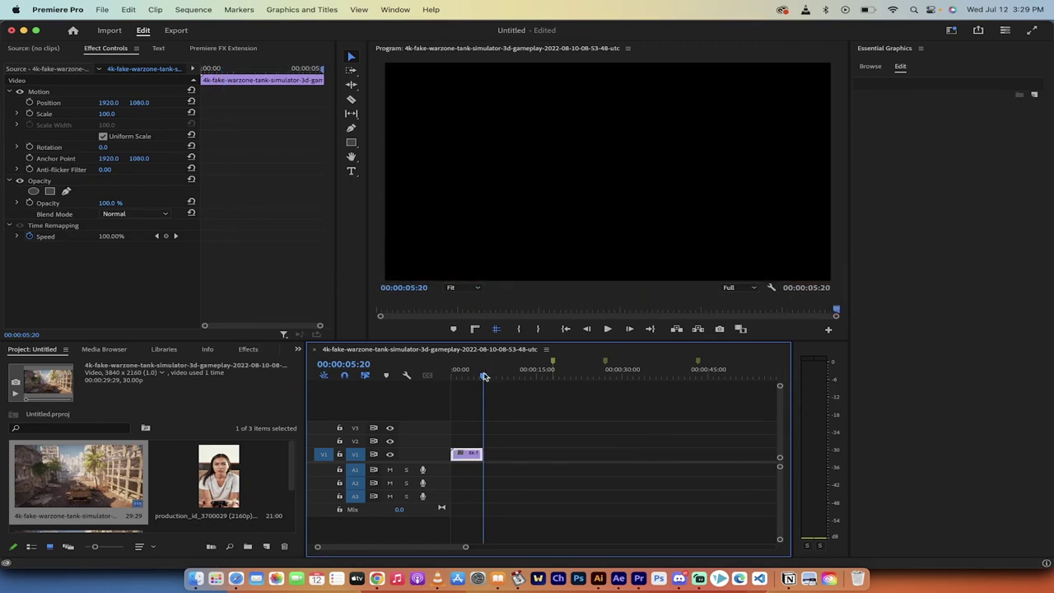
{"action": "left_click_drag", "start_coordinate": [484, 376], "coordinate": [471, 376]}
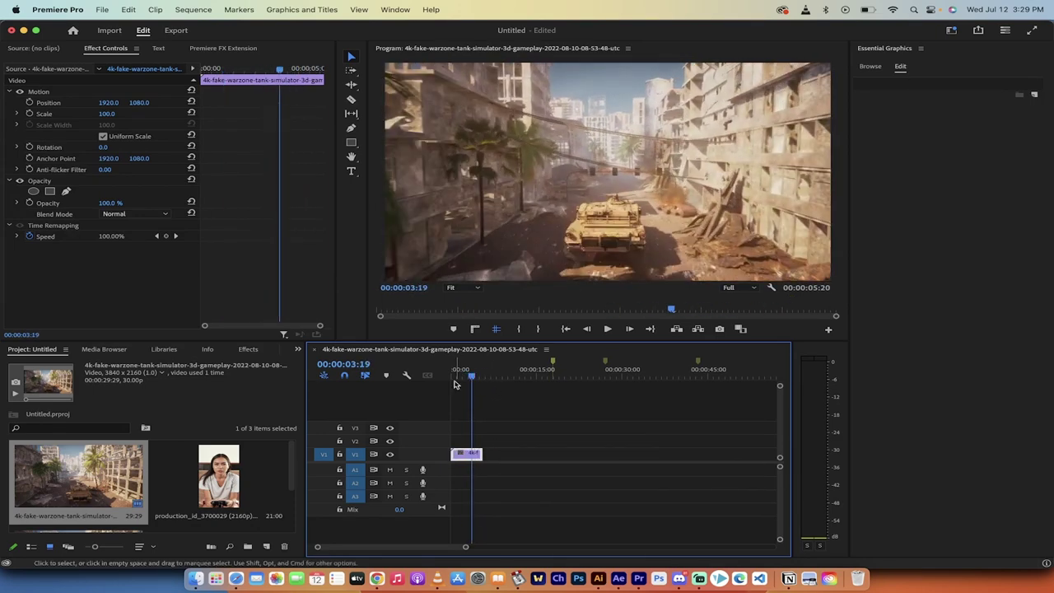
{"action": "left_click", "coordinate": [221, 470]}
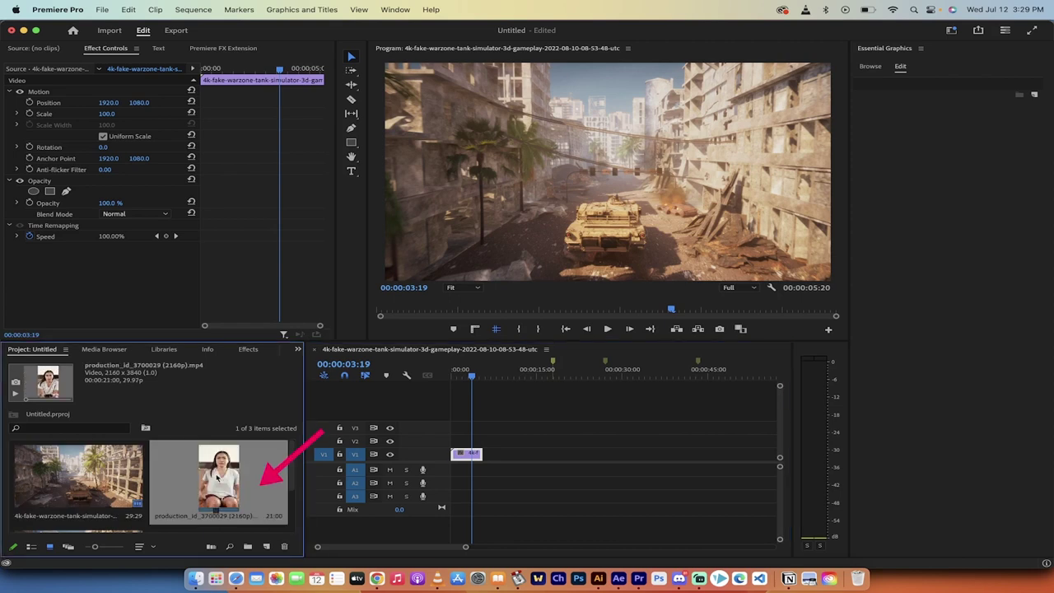
{"action": "left_click_drag", "start_coordinate": [221, 480], "coordinate": [445, 442]}
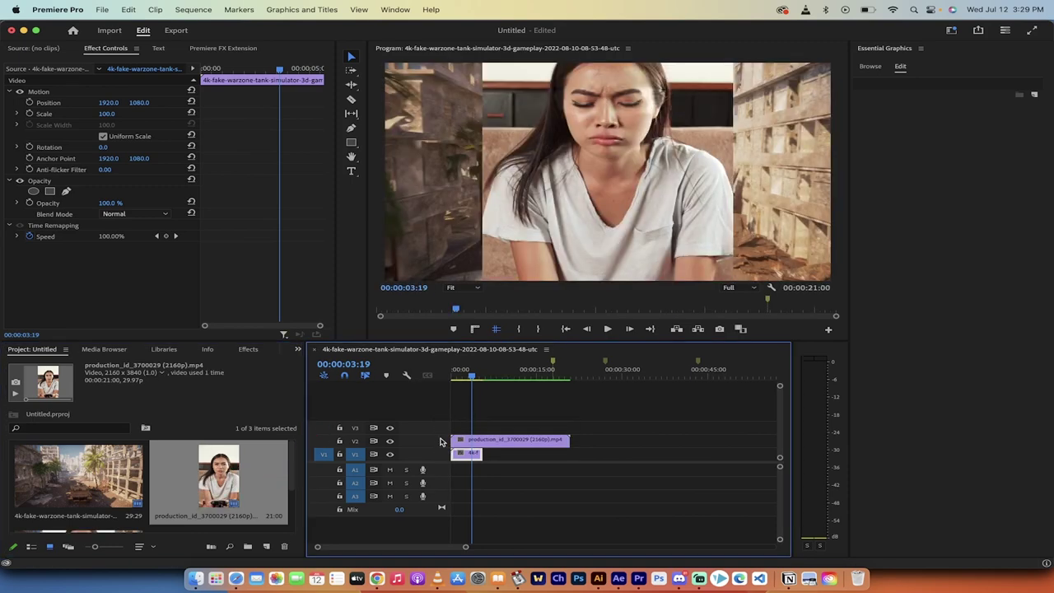
Trim the facecam clip's end to match the gameplay length and scrub to preview.
{"action": "left_click_drag", "start_coordinate": [573, 440], "coordinate": [486, 441]}
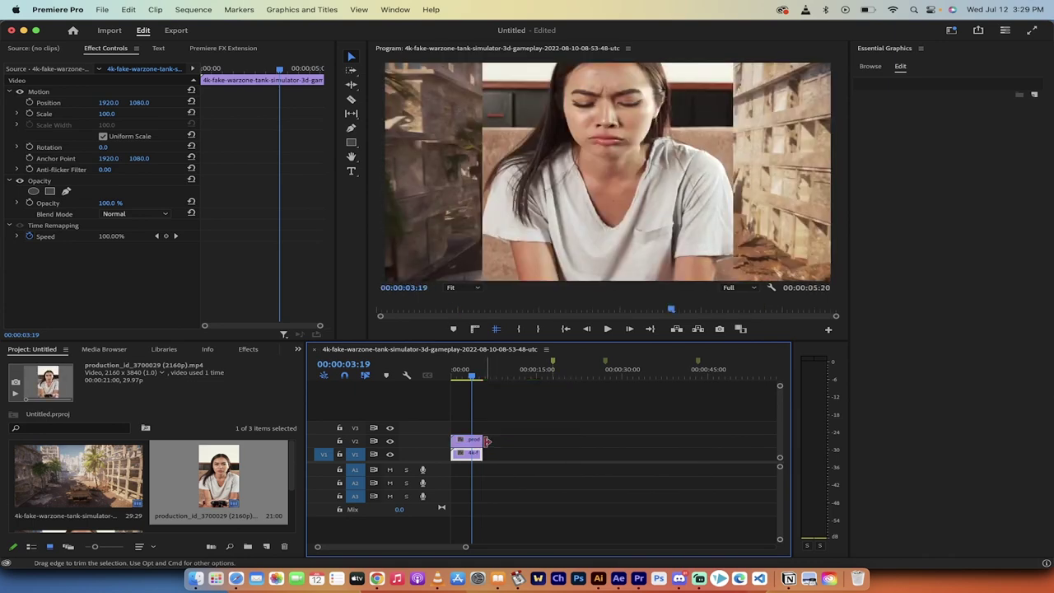
{"action": "left_click", "coordinate": [469, 376]}
{"action": "left_click_drag", "start_coordinate": [469, 375], "coordinate": [473, 377]}
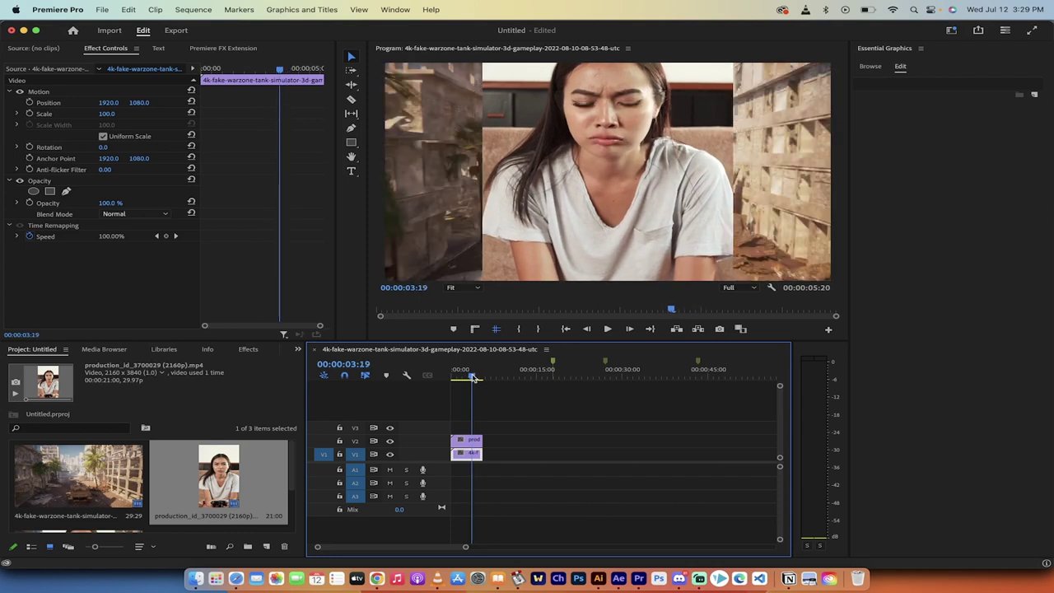
Scale the facecam to 50.4 and move it to the lower right, at 3070.4, 1453.1.
{"action": "left_click", "coordinate": [568, 222]}
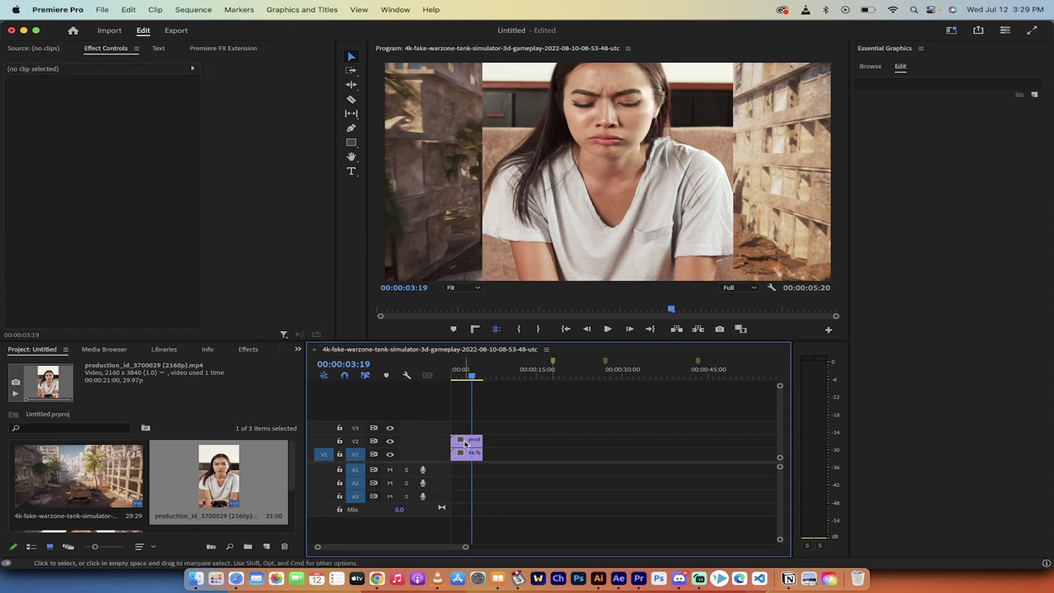
{"action": "left_click", "coordinate": [568, 187]}
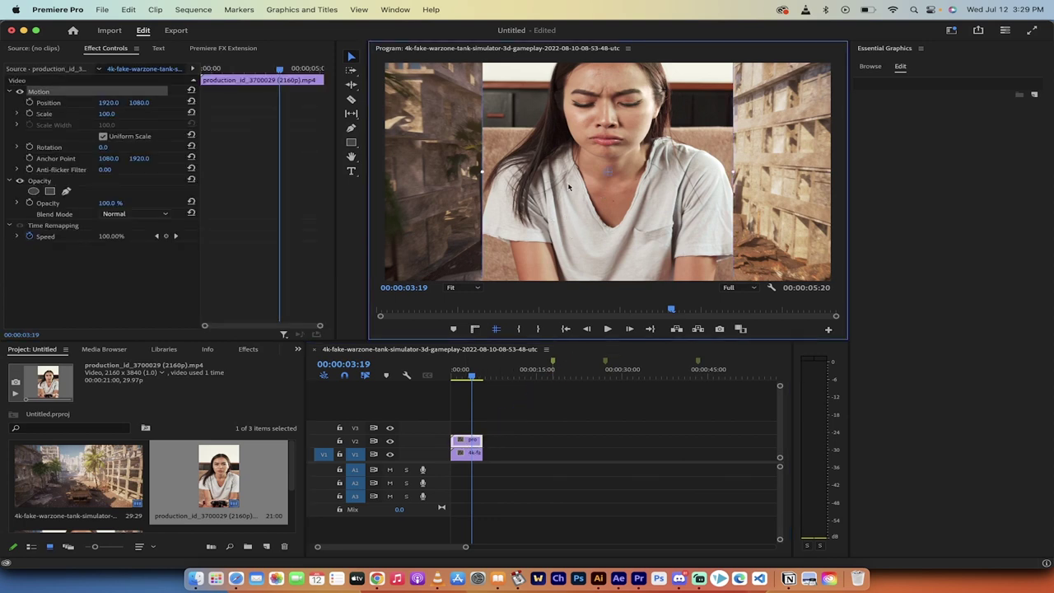
{"action": "left_click_drag", "start_coordinate": [481, 172], "coordinate": [544, 174]}
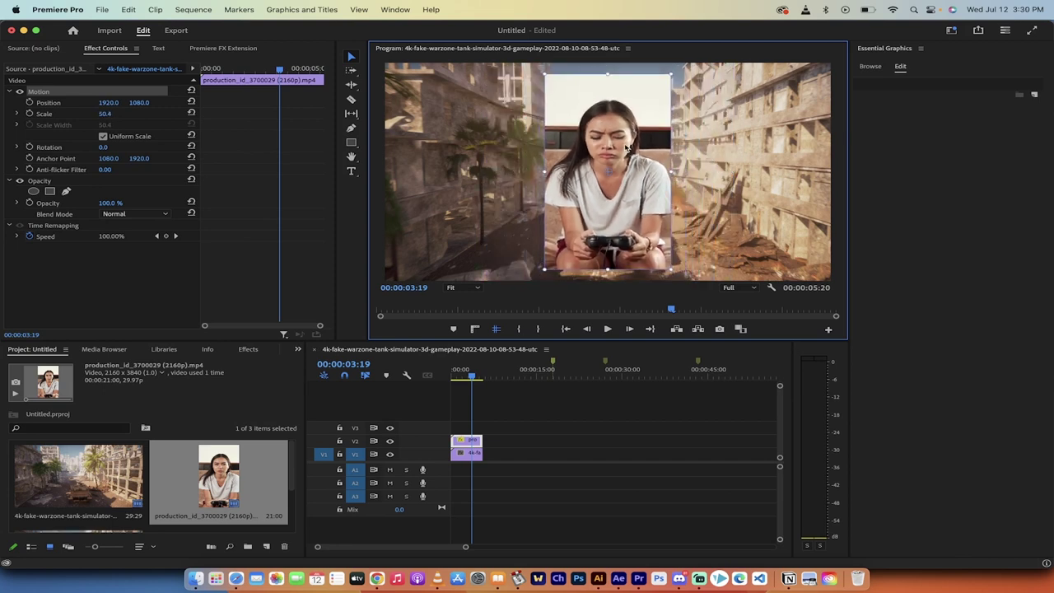
{"action": "left_click_drag", "start_coordinate": [625, 146], "coordinate": [759, 186]}
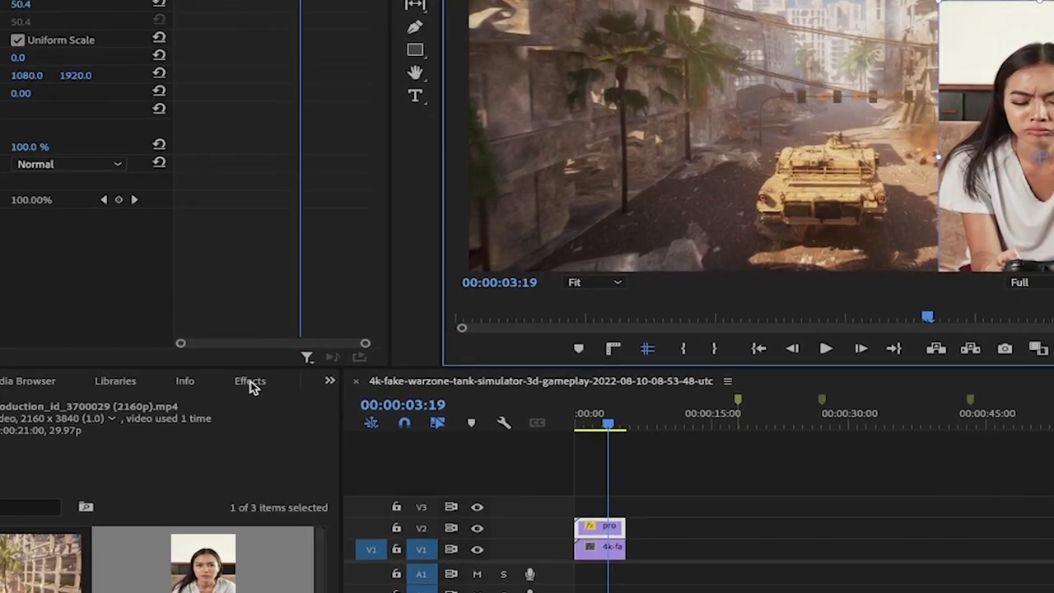
{"action": "left_click", "coordinate": [248, 352]}
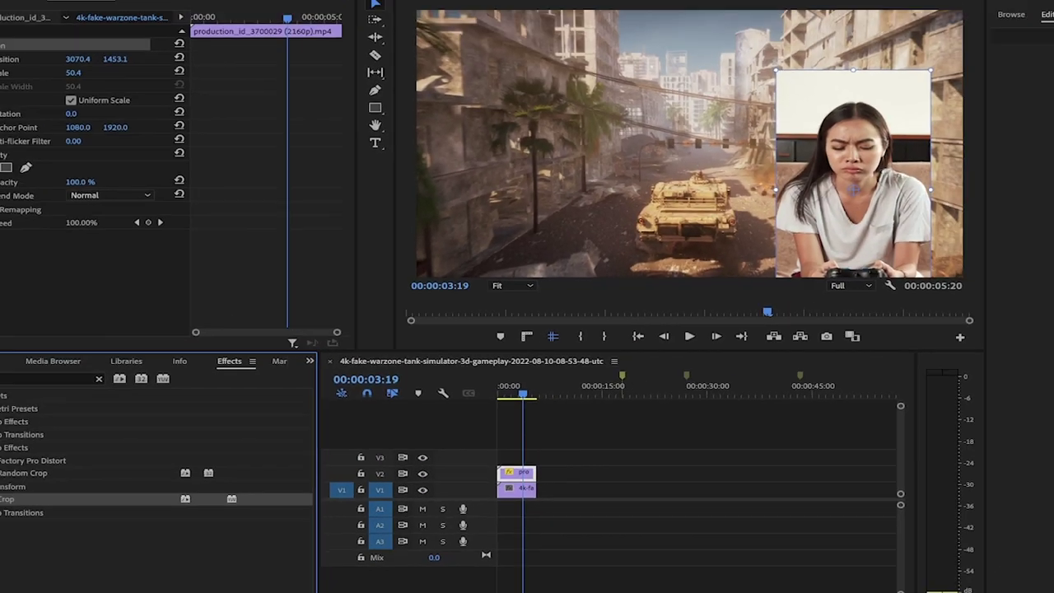
{"action": "left_click", "coordinate": [391, 8]}
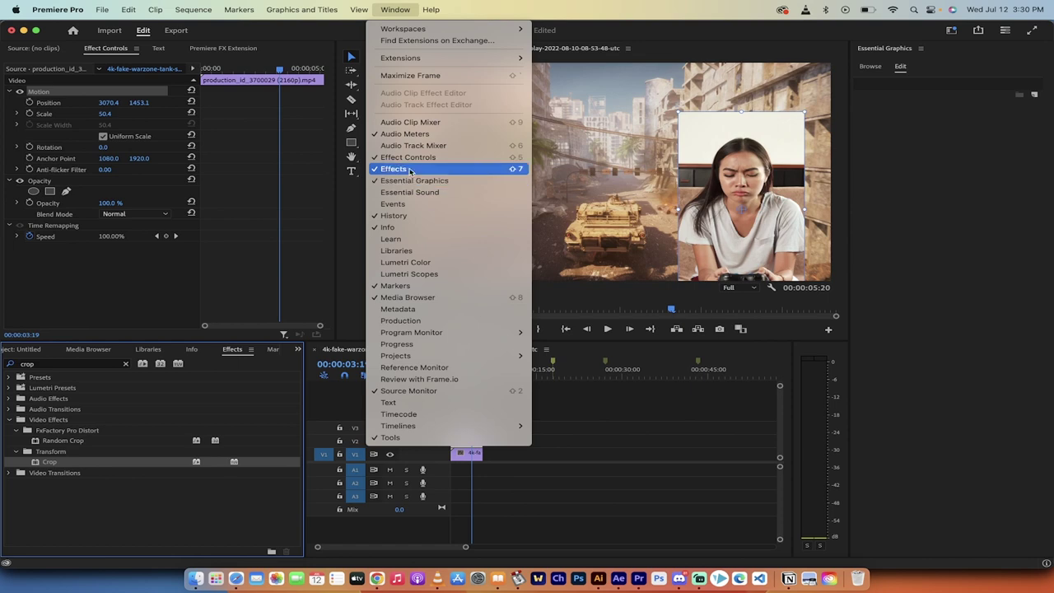
Search 'crop' and apply the Transform > Crop effect to the facecam clip on V2.
{"action": "left_click", "coordinate": [410, 9]}
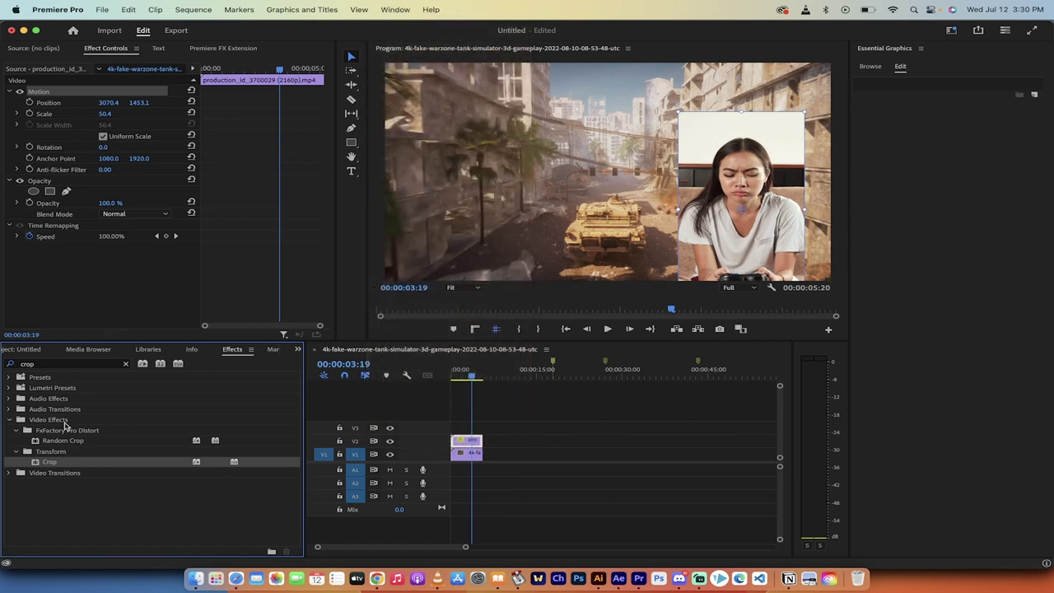
{"action": "left_click", "coordinate": [72, 367]}
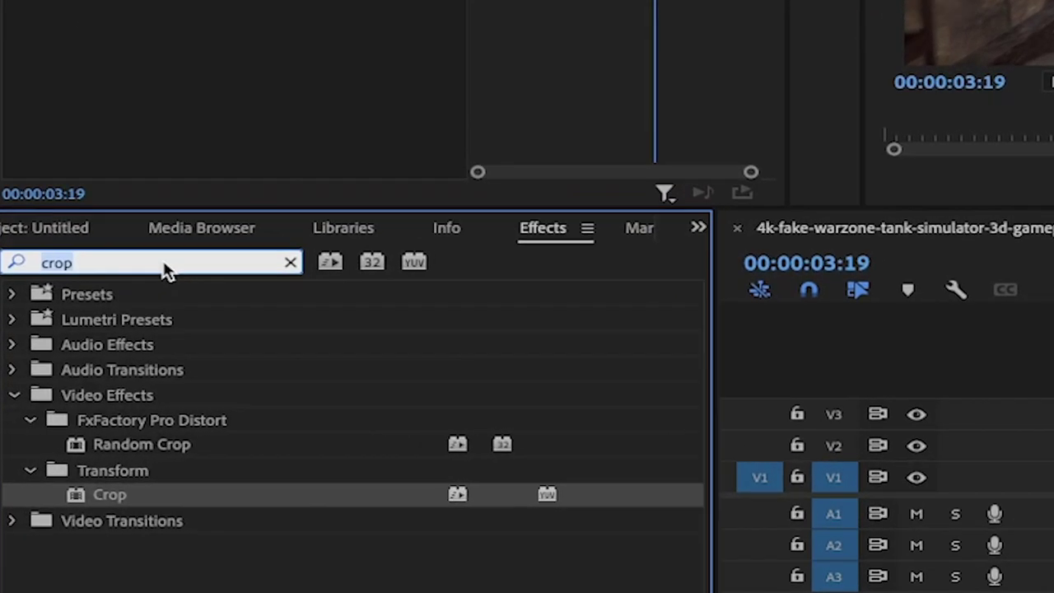
{"action": "type", "text": "crop"}
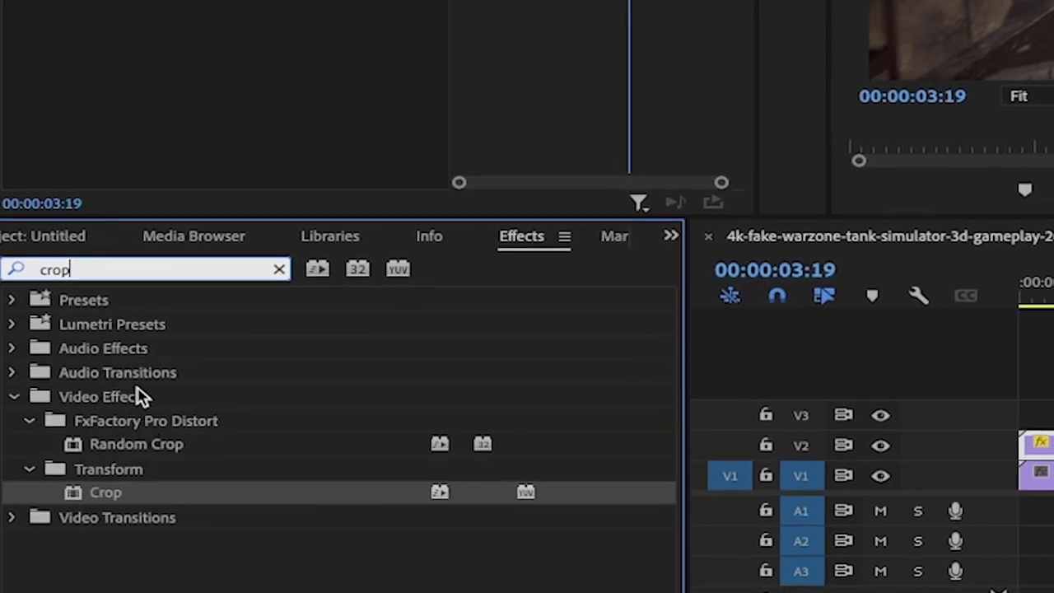
{"action": "left_click", "coordinate": [120, 474]}
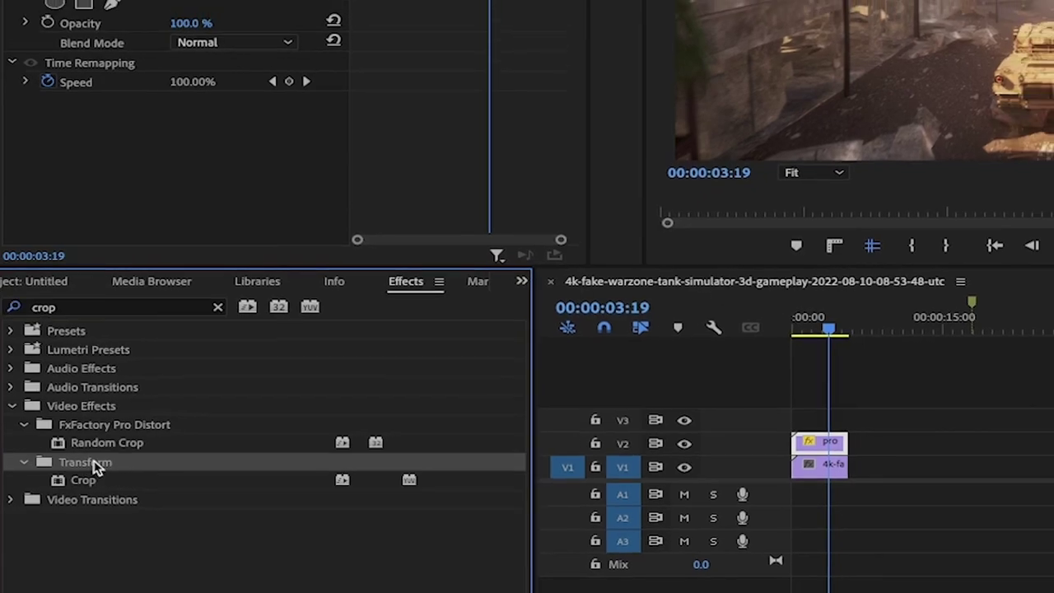
{"action": "left_click", "coordinate": [87, 480]}
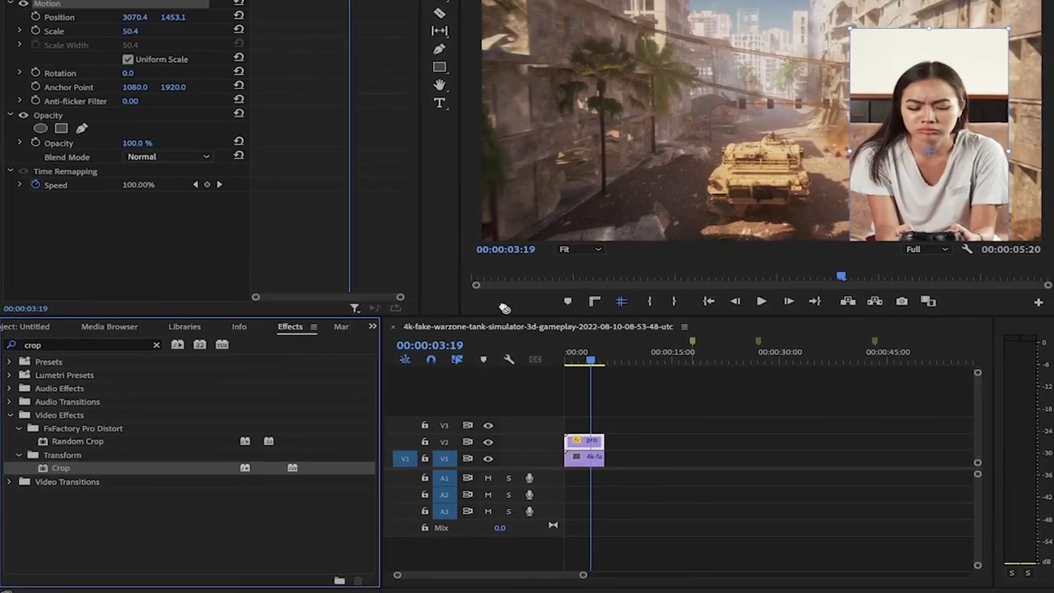
{"action": "left_click_drag", "start_coordinate": [504, 307], "coordinate": [151, 167]}
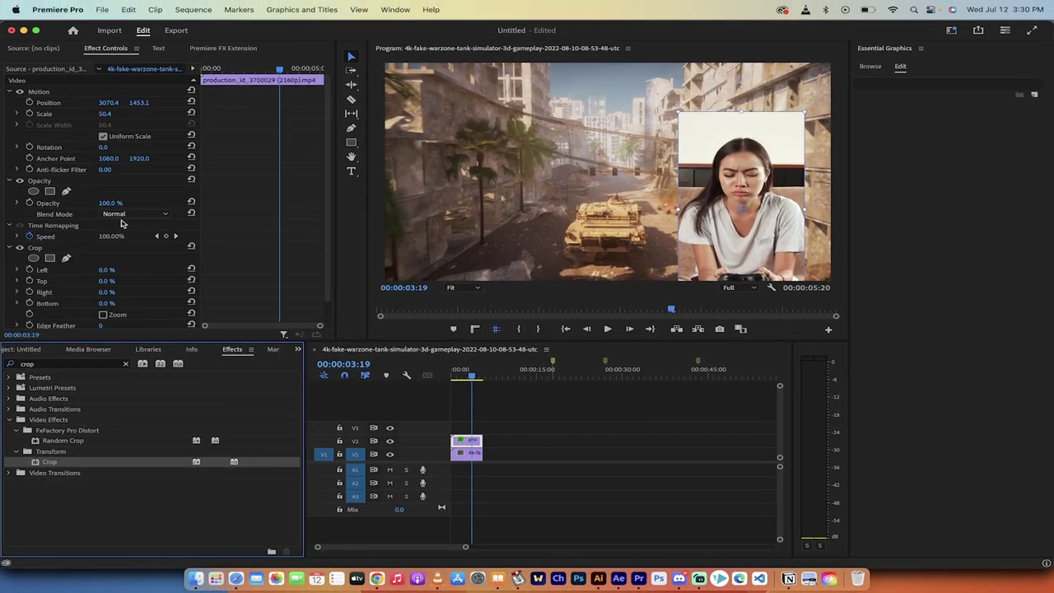
{"action": "left_click", "coordinate": [117, 51]}
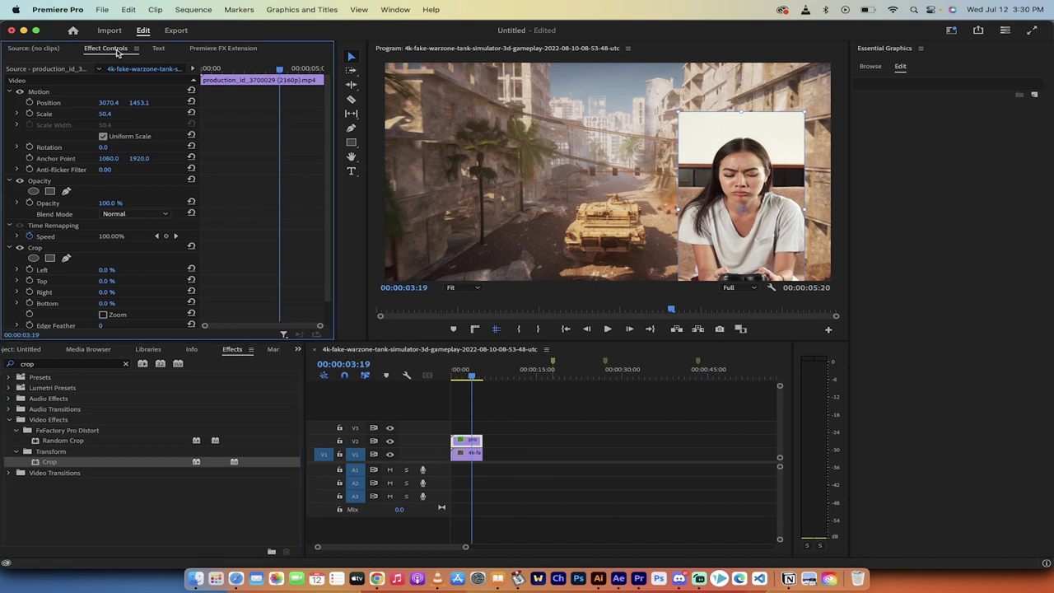
{"action": "left_click", "coordinate": [395, 9]}
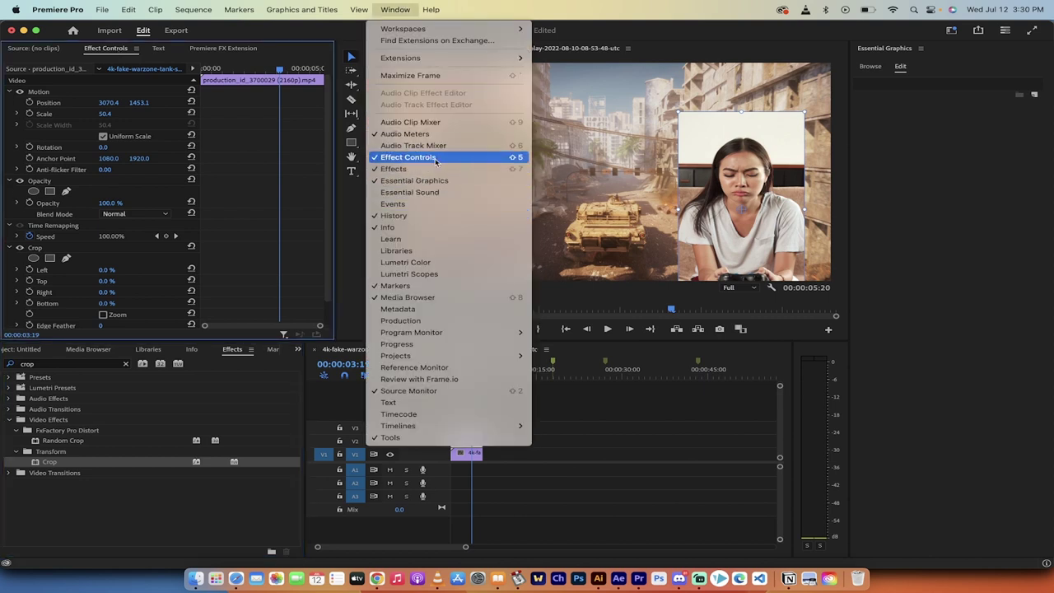
{"action": "left_click", "coordinate": [401, 8]}
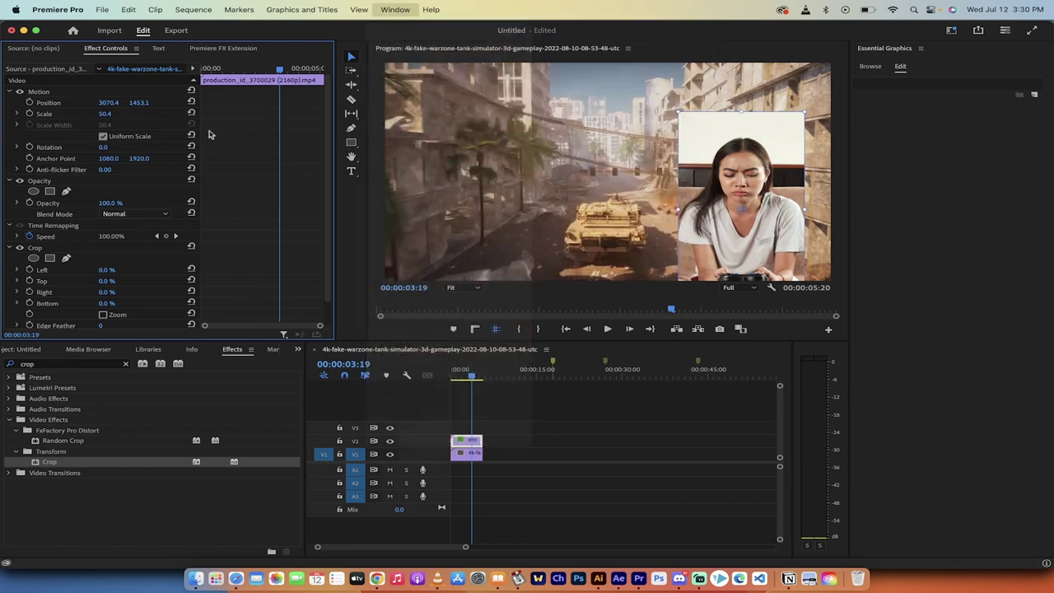
{"action": "scroll", "coordinate": [82, 267], "scroll_direction": "down", "scroll_amount": 1}
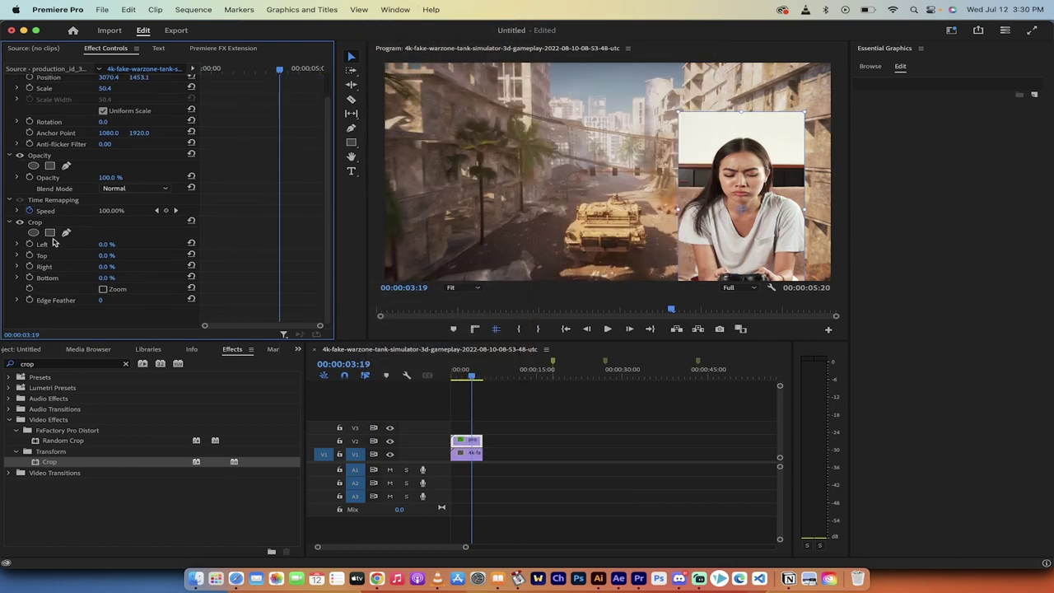
{"action": "left_click", "coordinate": [37, 223]}
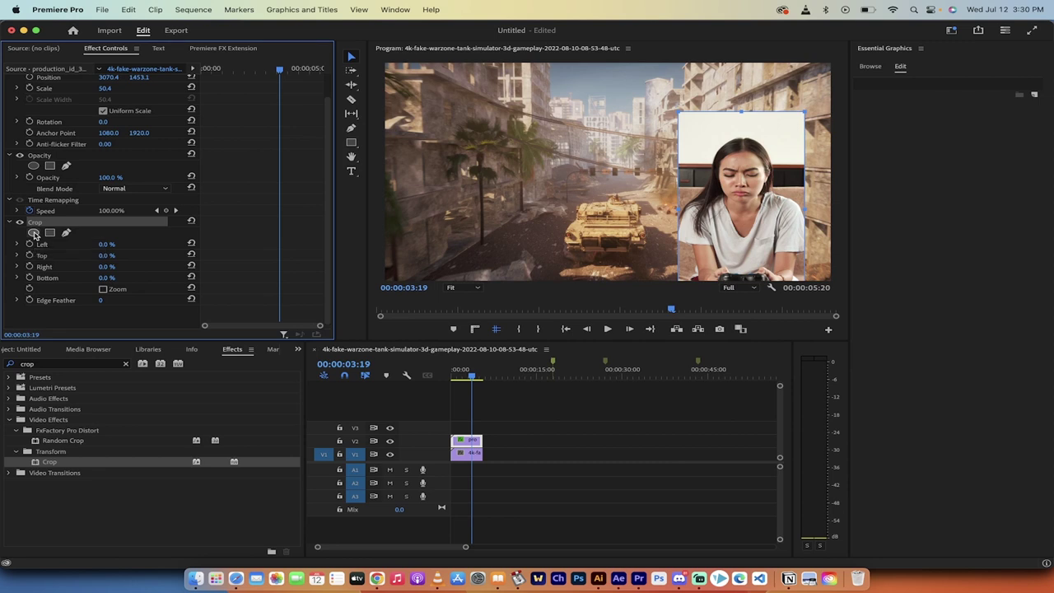
Draw a circular ellipse mask on the Crop effect over the woman's face, feather 0.0.
{"action": "left_click", "coordinate": [34, 233]}
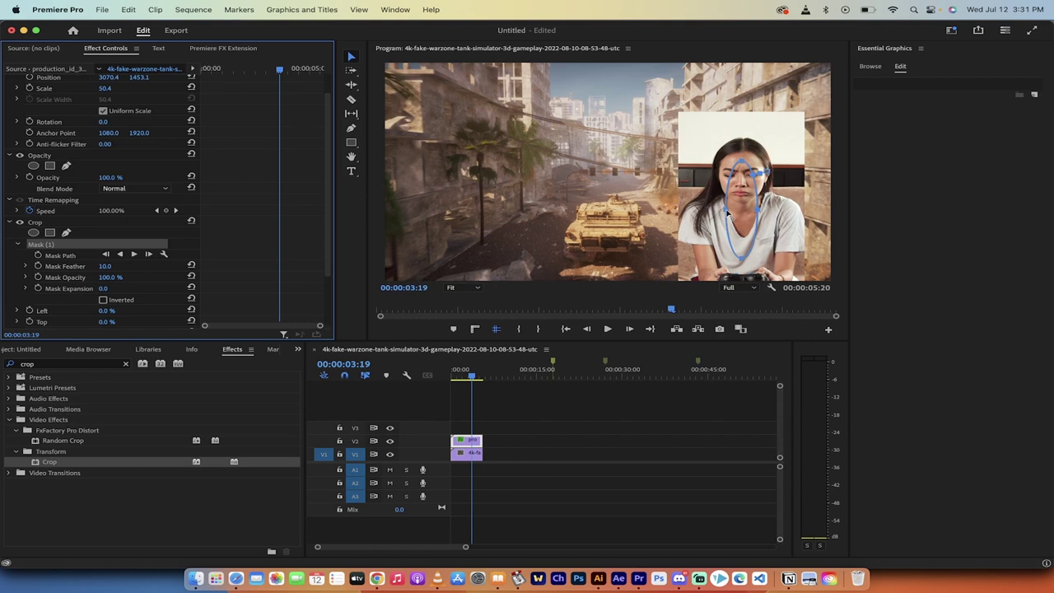
{"action": "left_click_drag", "start_coordinate": [727, 212], "coordinate": [654, 214]}
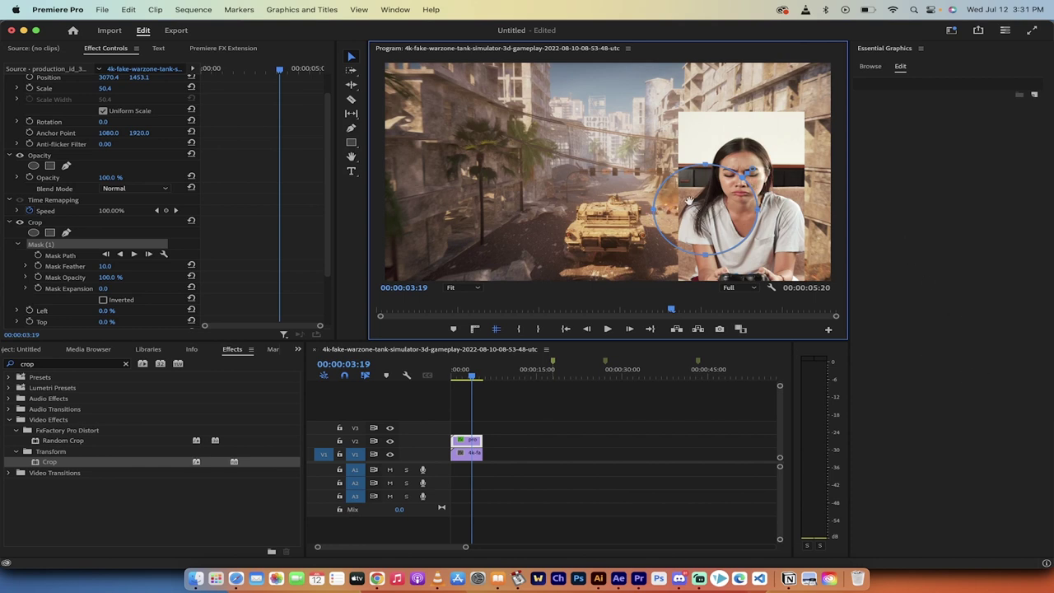
{"action": "left_click", "coordinate": [73, 245]}
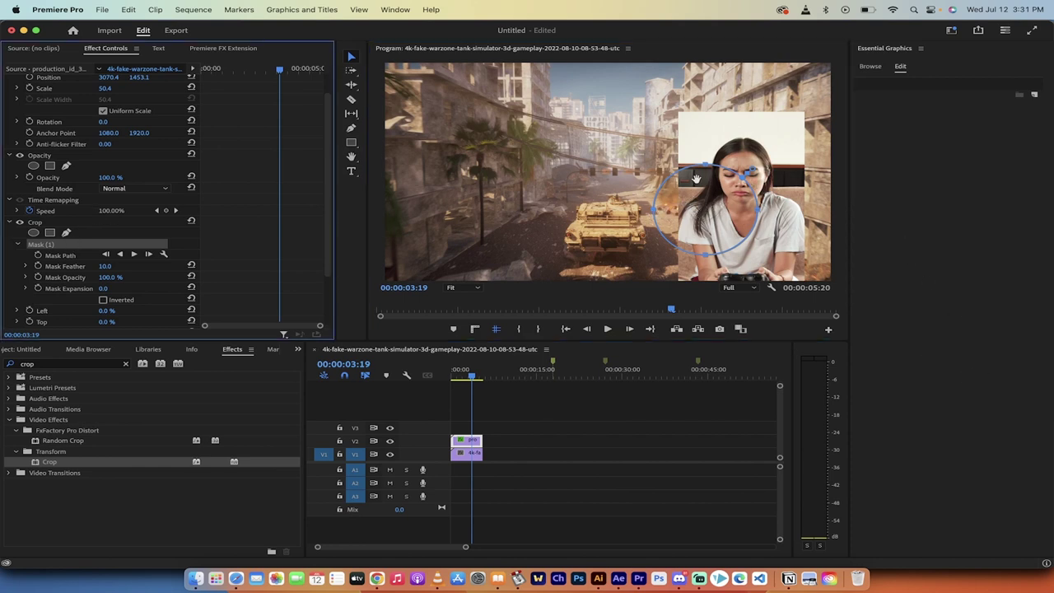
{"action": "left_click_drag", "start_coordinate": [697, 211], "coordinate": [728, 177]}
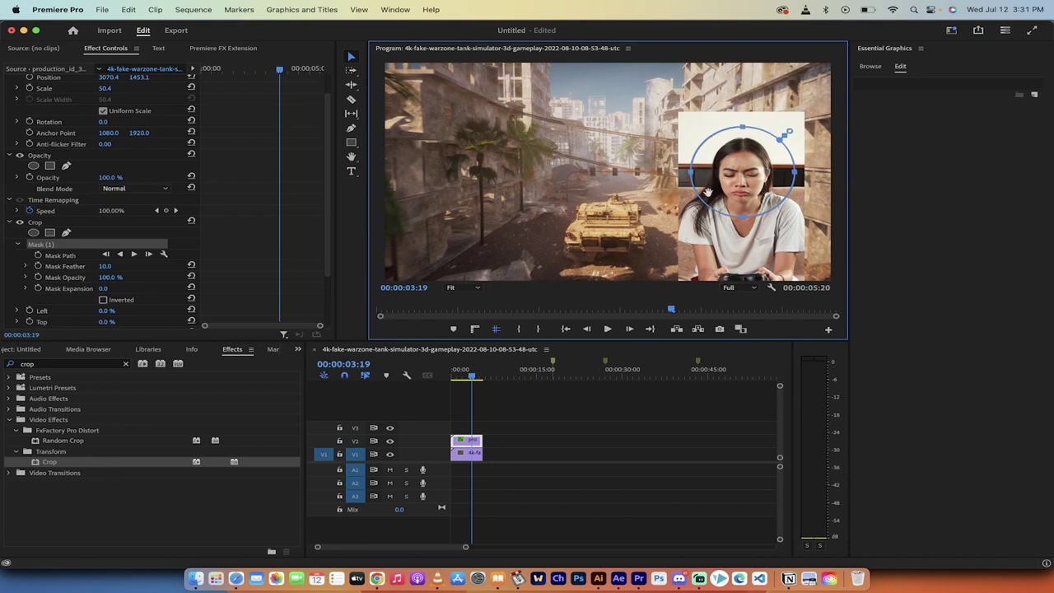
{"action": "left_click", "coordinate": [79, 248]}
{"action": "scroll", "coordinate": [80, 248], "scroll_direction": "down", "scroll_amount": 2}
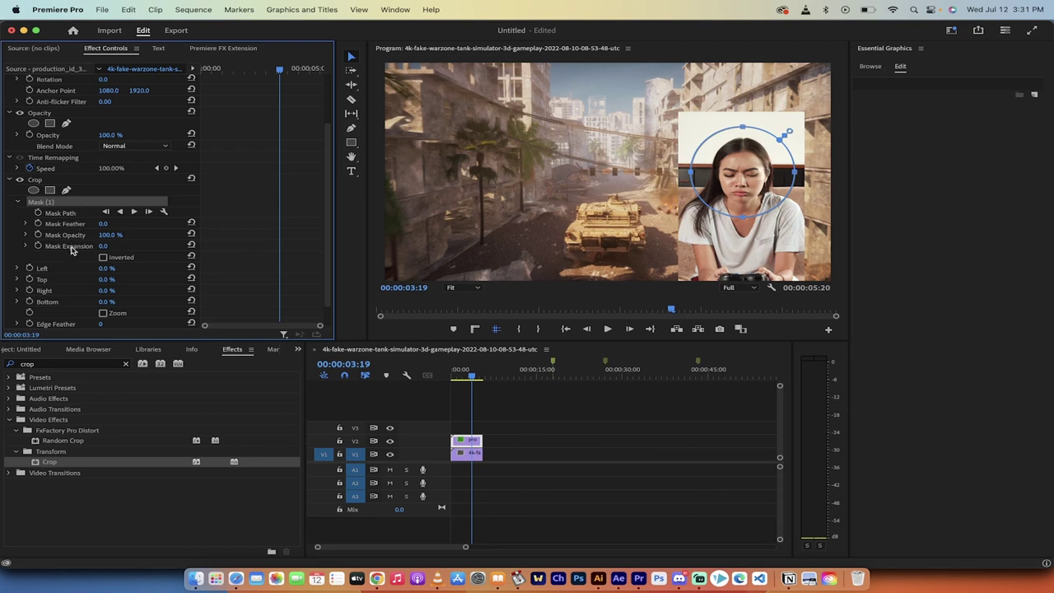
{"action": "scroll", "coordinate": [59, 256], "scroll_direction": "down", "scroll_amount": 1}
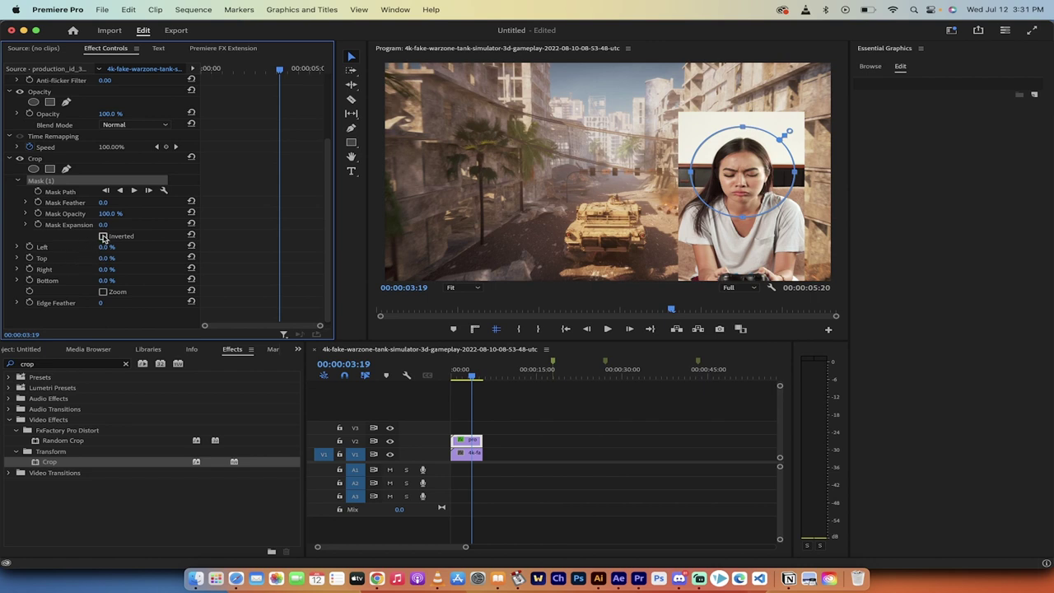
Invert the crop mask and scrub Crop Left and Top up to 100%.
{"action": "left_click", "coordinate": [103, 236]}
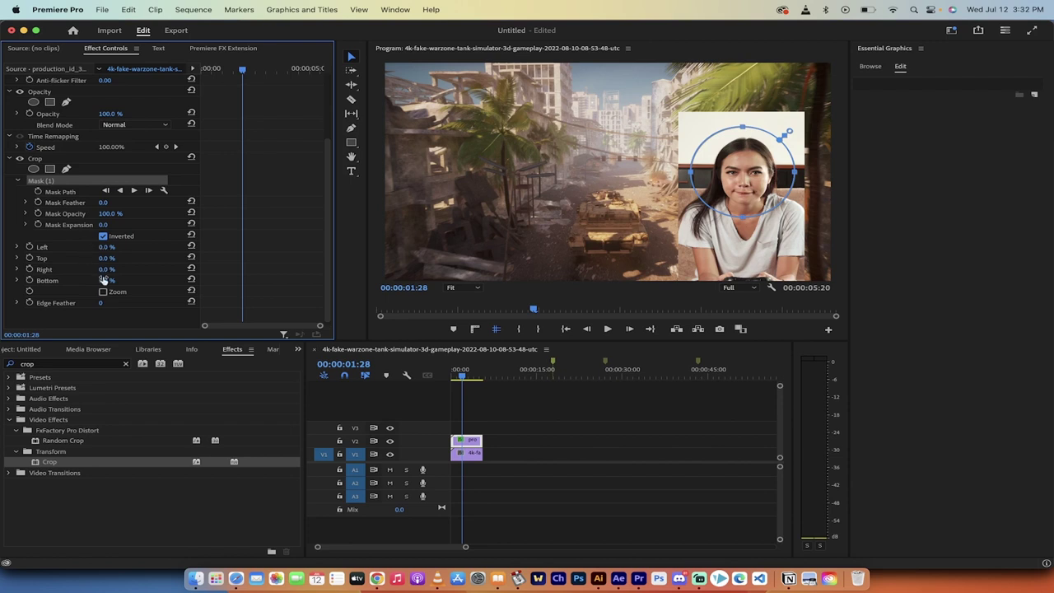
{"action": "left_click_drag", "start_coordinate": [105, 246], "coordinate": [164, 246]}
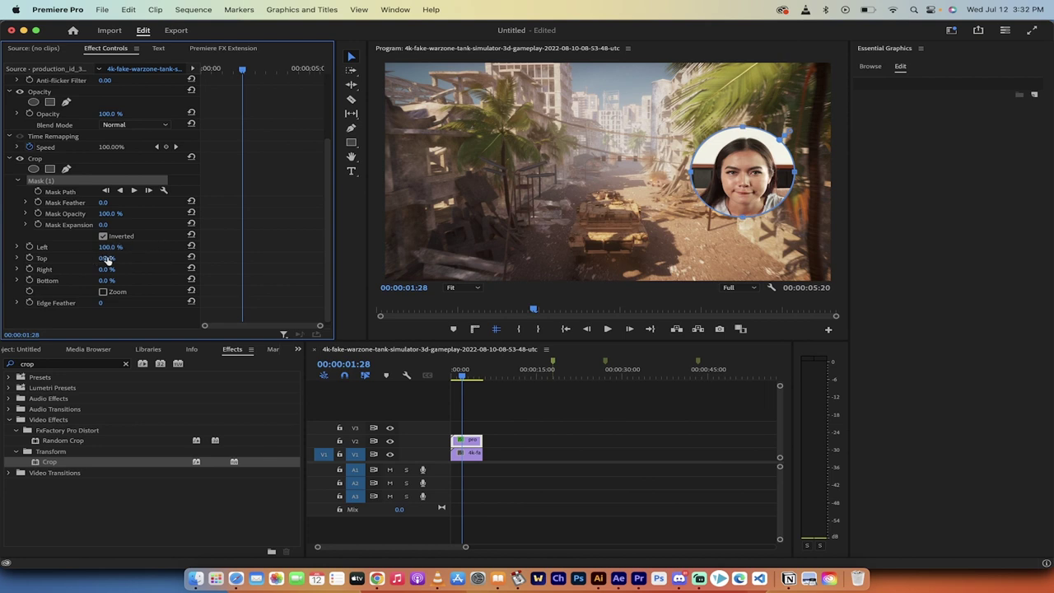
{"action": "mouse_move", "coordinate": [105, 260]}
{"action": "left_mouse_down"}
{"action": "mouse_move", "coordinate": [115, 258]}
{"action": "mouse_move", "coordinate": [113, 271]}
{"action": "left_mouse_up"}
Adjust the mask feather and expansion, then shift the mask circle off the face.
{"action": "left_click_drag", "start_coordinate": [102, 203], "coordinate": [74, 203]}
{"action": "mouse_move", "coordinate": [103, 225]}
{"action": "left_mouse_down"}
{"action": "mouse_move", "coordinate": [161, 225]}
{"action": "mouse_move", "coordinate": [77, 225]}
{"action": "mouse_move", "coordinate": [109, 225]}
{"action": "left_mouse_up"}
{"action": "left_click_drag", "start_coordinate": [772, 170], "coordinate": [768, 221]}
Nudge the circular webcam overlay to position 3175.5, 1836.8 in the lower right.
{"action": "left_click", "coordinate": [538, 405]}
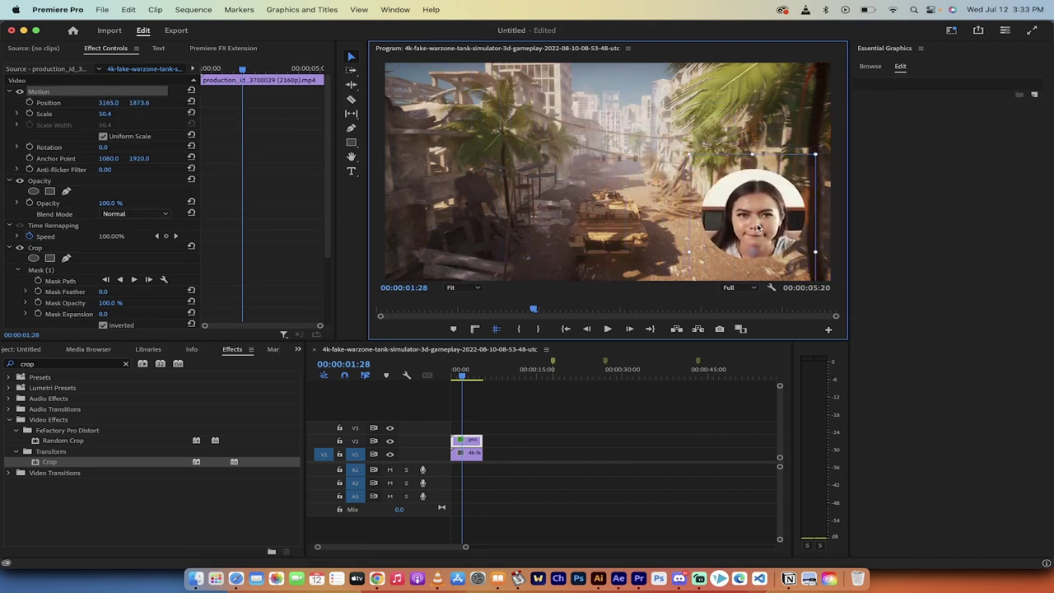
{"action": "mouse_move", "coordinate": [765, 217]}
{"action": "left_mouse_down"}
{"action": "mouse_move", "coordinate": [706, 180]}
{"action": "mouse_move", "coordinate": [449, 167]}
{"action": "mouse_move", "coordinate": [677, 179]}
{"action": "mouse_move", "coordinate": [766, 215]}
{"action": "left_mouse_up"}
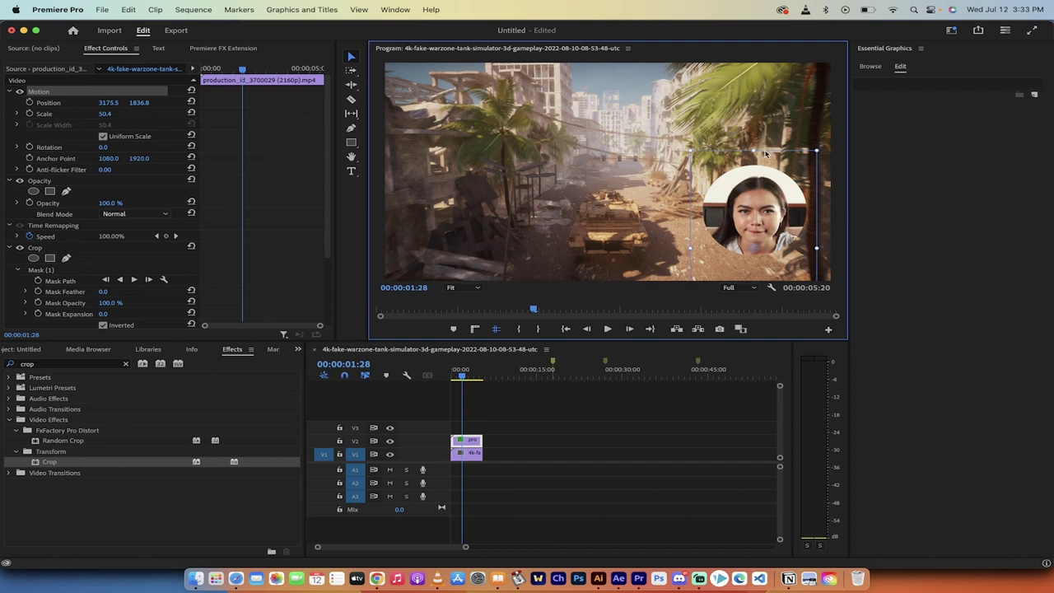
{"action": "left_click", "coordinate": [101, 369]}
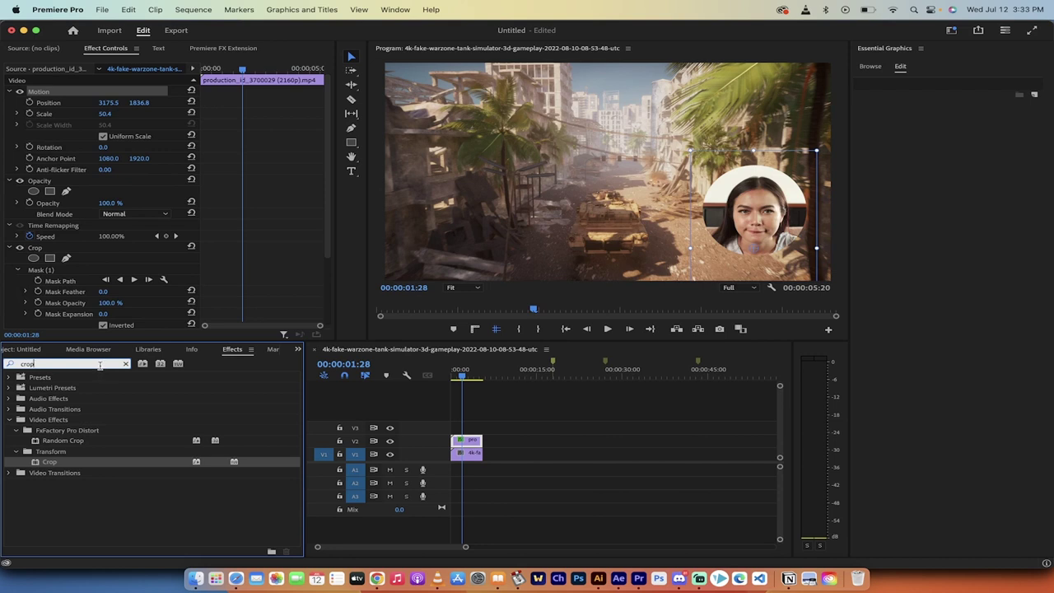
Search 'paint' and apply Obsolete > Paint Bucket to the webcam clip, flooding the face red.
{"action": "left_click", "coordinate": [125, 364]}
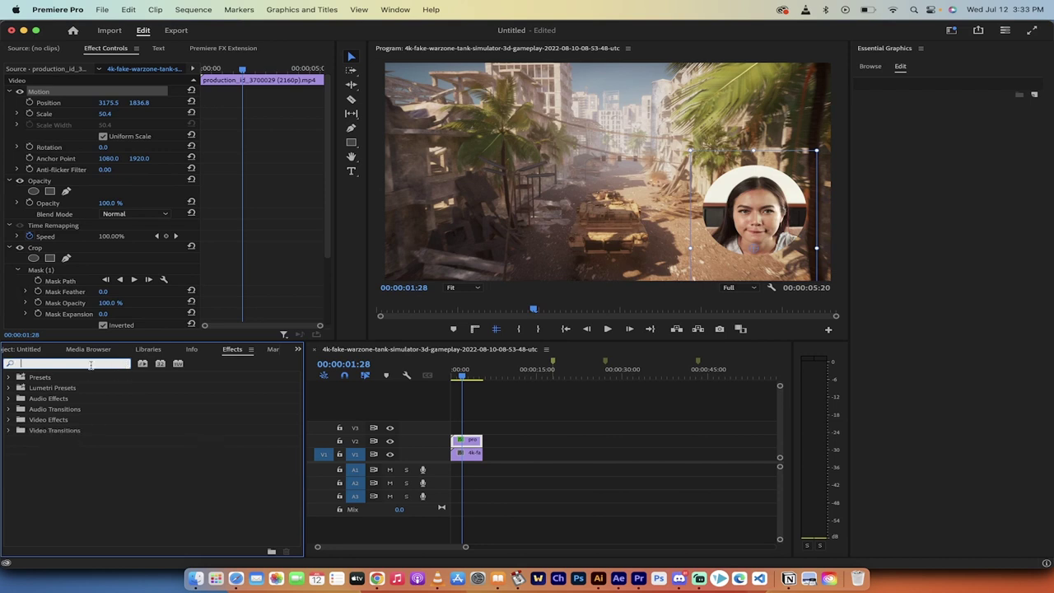
{"action": "type", "text": "paintbuk"}
{"action": "key", "text": "BackSpace"}
{"action": "key", "text": "BackSpace"}
{"action": "key", "text": "BackSpace"}
{"action": "key", "text": "BackSpace"}
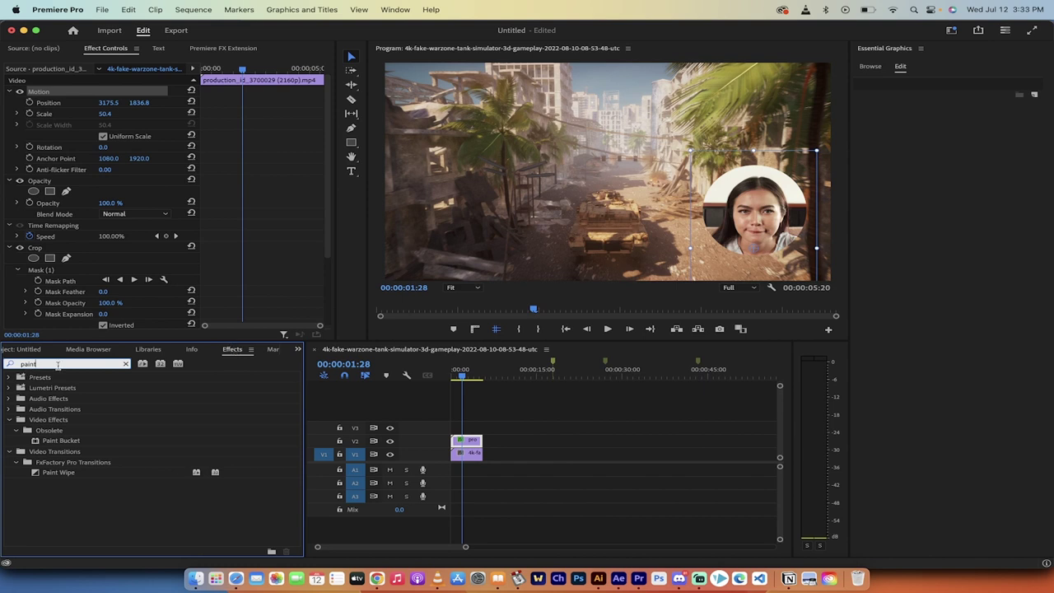
{"action": "left_click", "coordinate": [54, 443]}
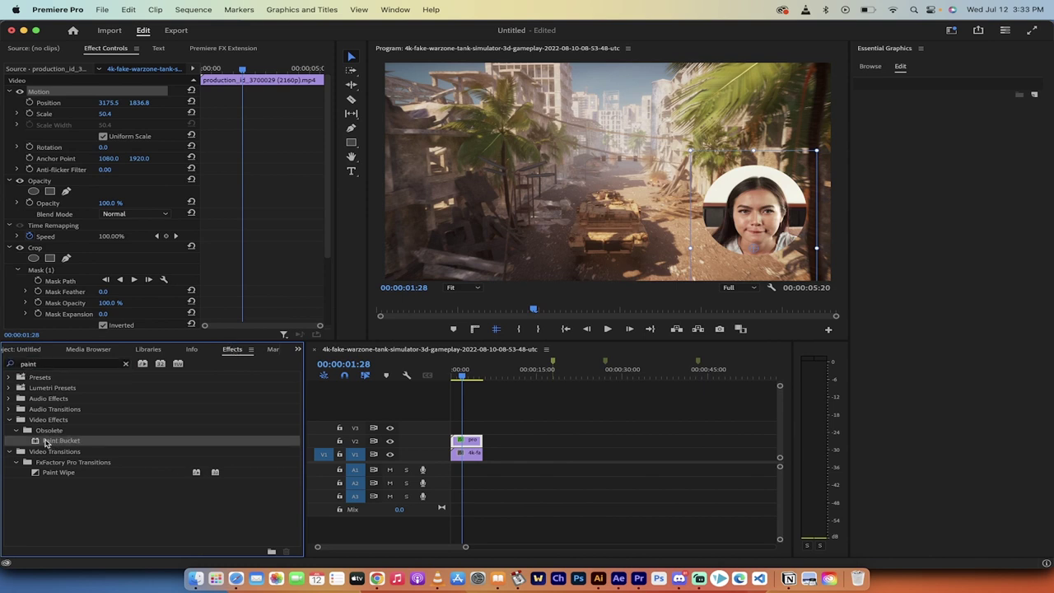
{"action": "mouse_move", "coordinate": [47, 442]}
{"action": "left_mouse_down"}
{"action": "mouse_move", "coordinate": [480, 442]}
{"action": "mouse_move", "coordinate": [466, 419]}
{"action": "mouse_move", "coordinate": [463, 442]}
{"action": "left_mouse_up"}
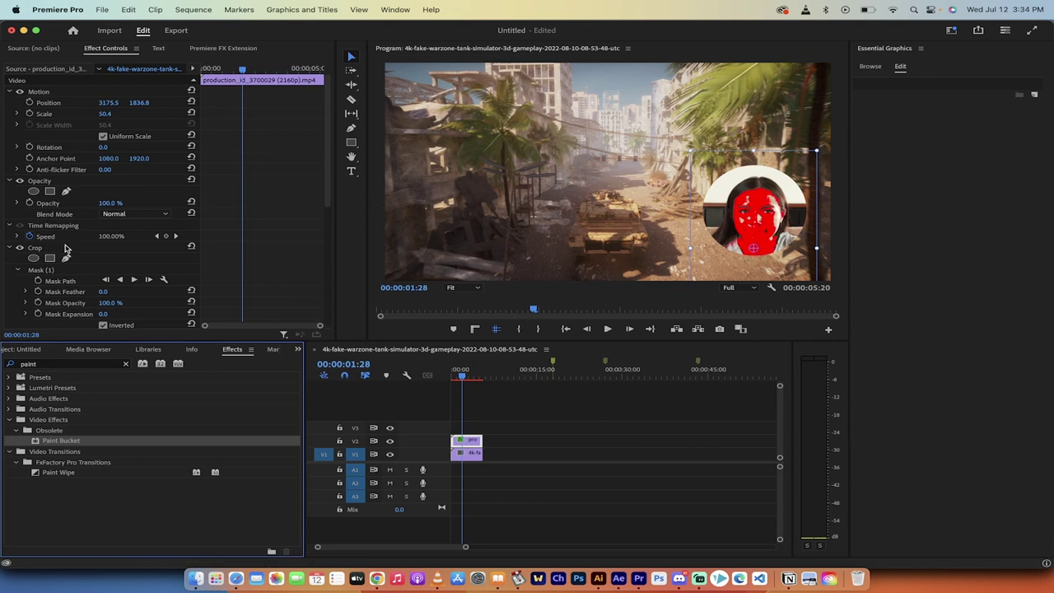
Set Paint Bucket's Fill Selector to Alpha Channel and Stroke to Stroke, giving a 38.4-wide red ring.
{"action": "left_click", "coordinate": [104, 51]}
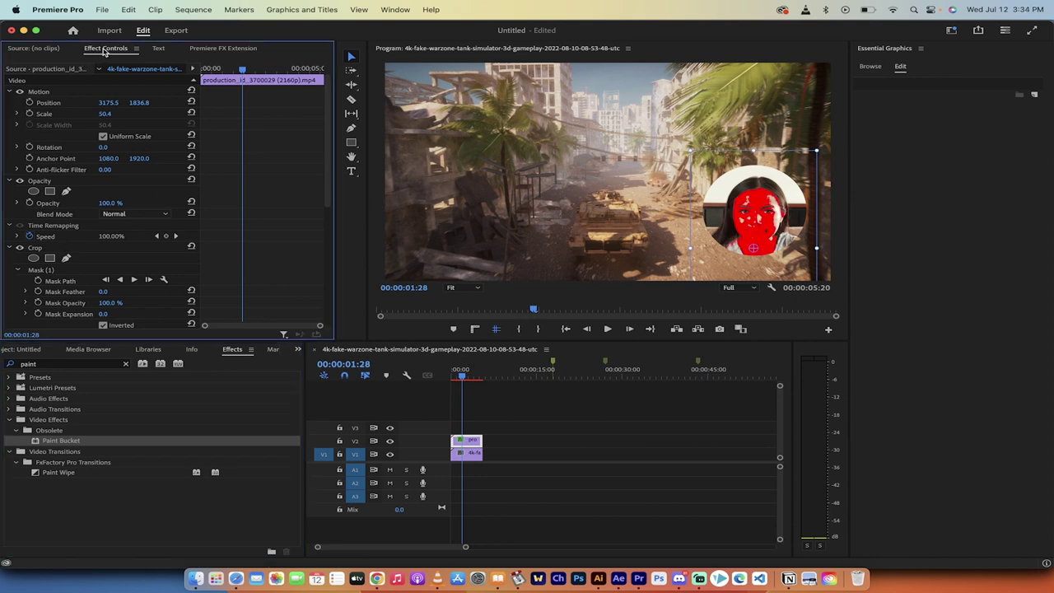
{"action": "scroll", "coordinate": [86, 268], "scroll_direction": "down", "scroll_amount": 4}
{"action": "scroll", "coordinate": [84, 267], "scroll_direction": "down", "scroll_amount": 6}
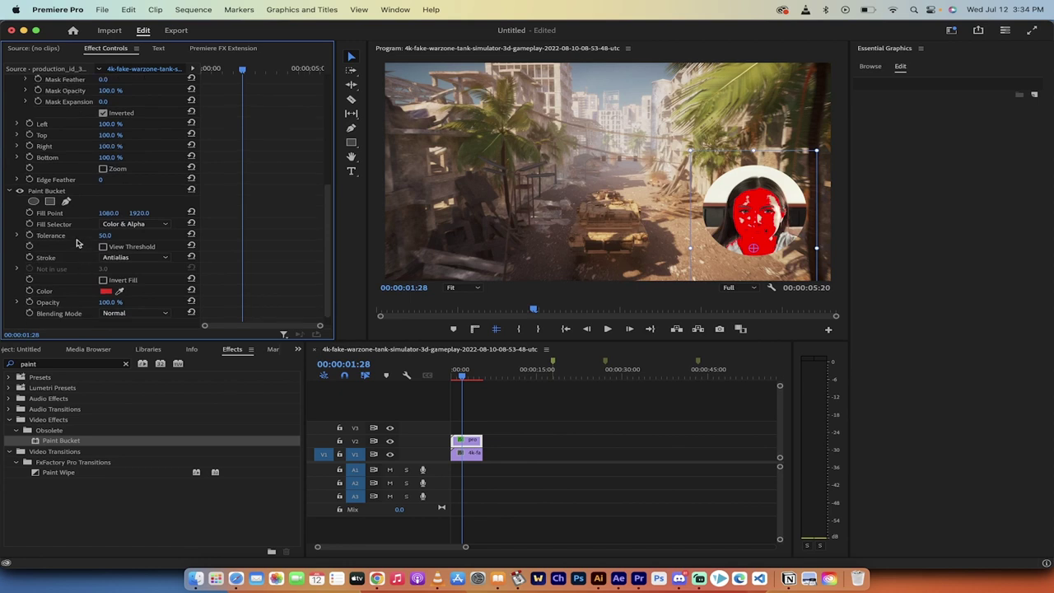
{"action": "left_click", "coordinate": [56, 191]}
{"action": "scroll", "coordinate": [58, 196], "scroll_direction": "down", "scroll_amount": 1}
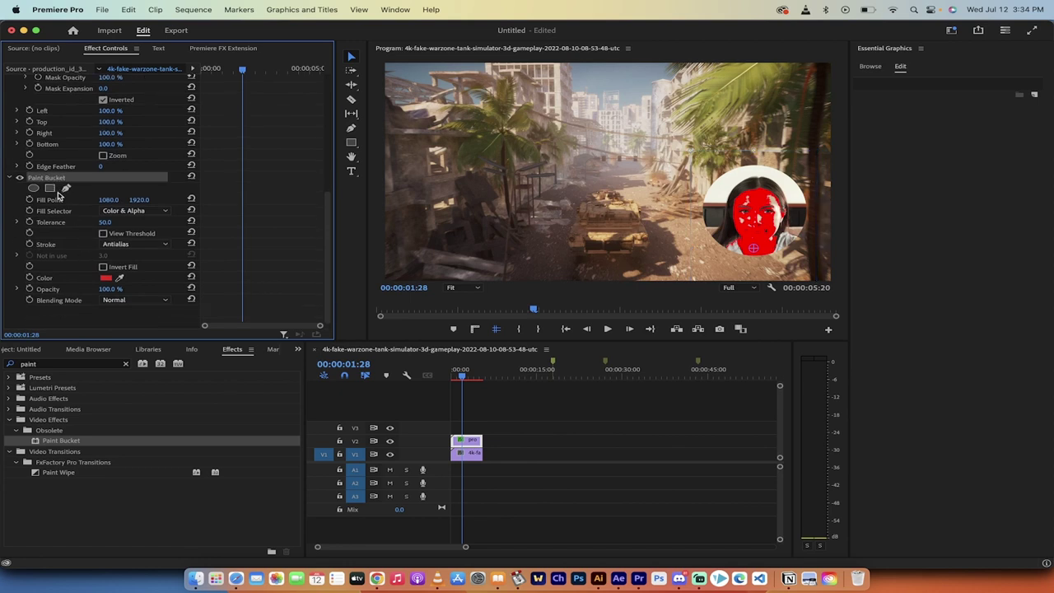
{"action": "left_click", "coordinate": [122, 211]}
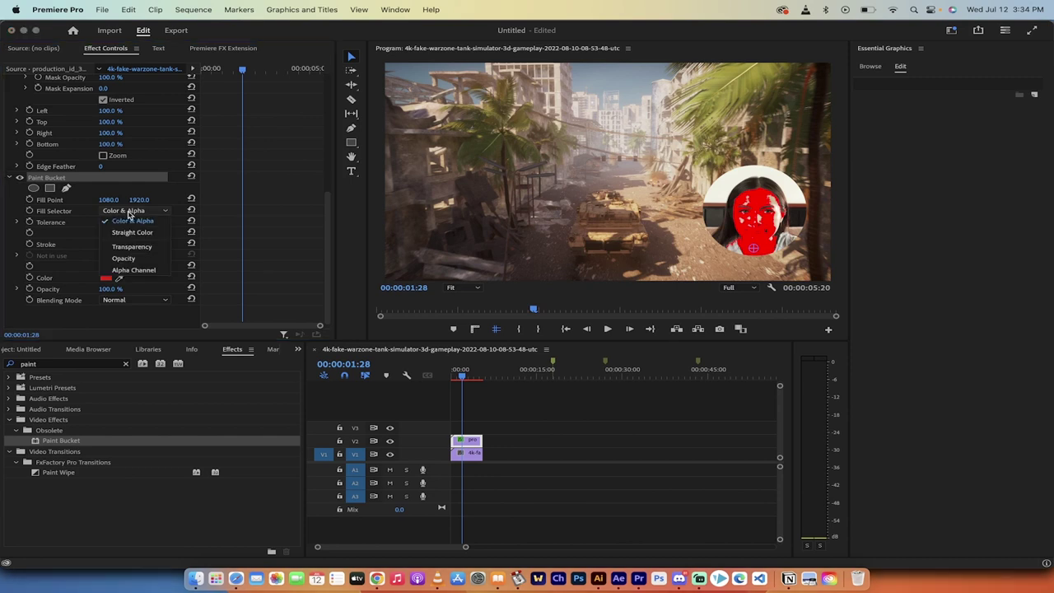
{"action": "left_click", "coordinate": [132, 270]}
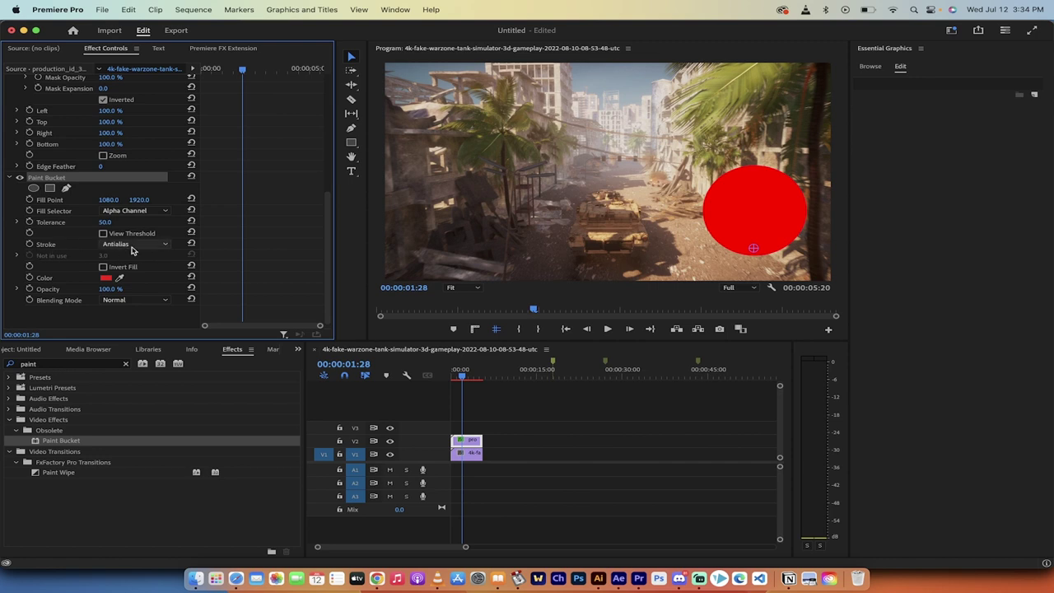
{"action": "left_click", "coordinate": [128, 246]}
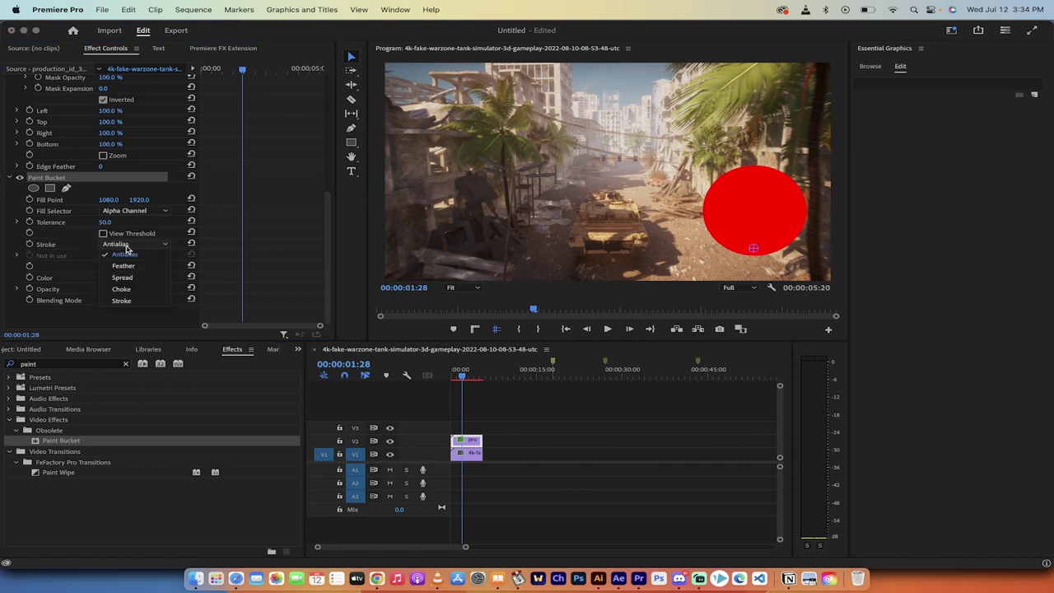
{"action": "left_click", "coordinate": [123, 300]}
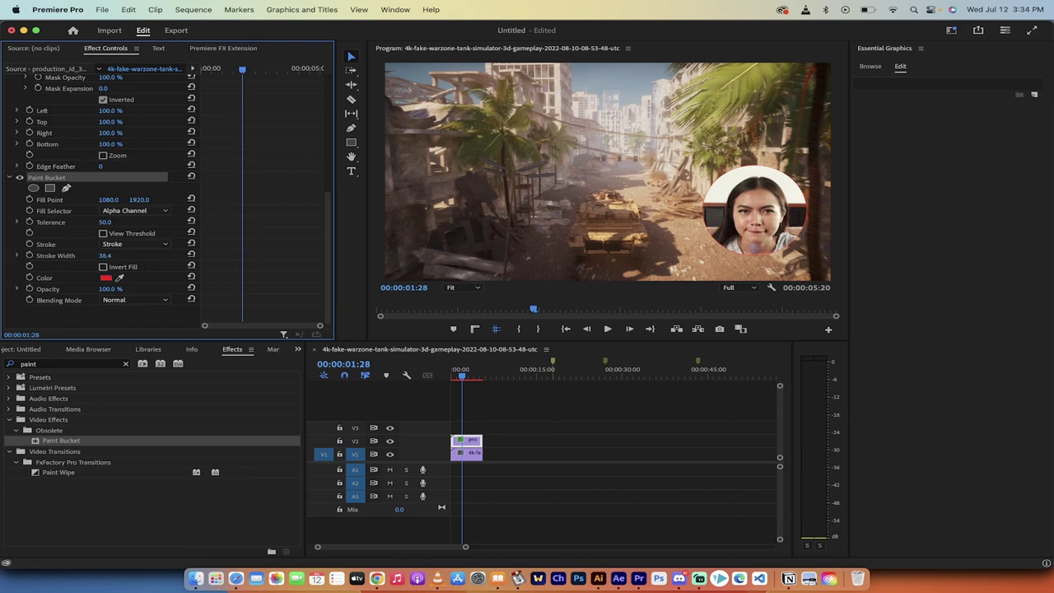
Preview the red-ringed circular facecam, then drag it from the lower right to the lower left of the gameplay frame.
{"action": "left_click", "coordinate": [463, 379]}
{"action": "left_click_drag", "start_coordinate": [462, 378], "coordinate": [466, 378]}
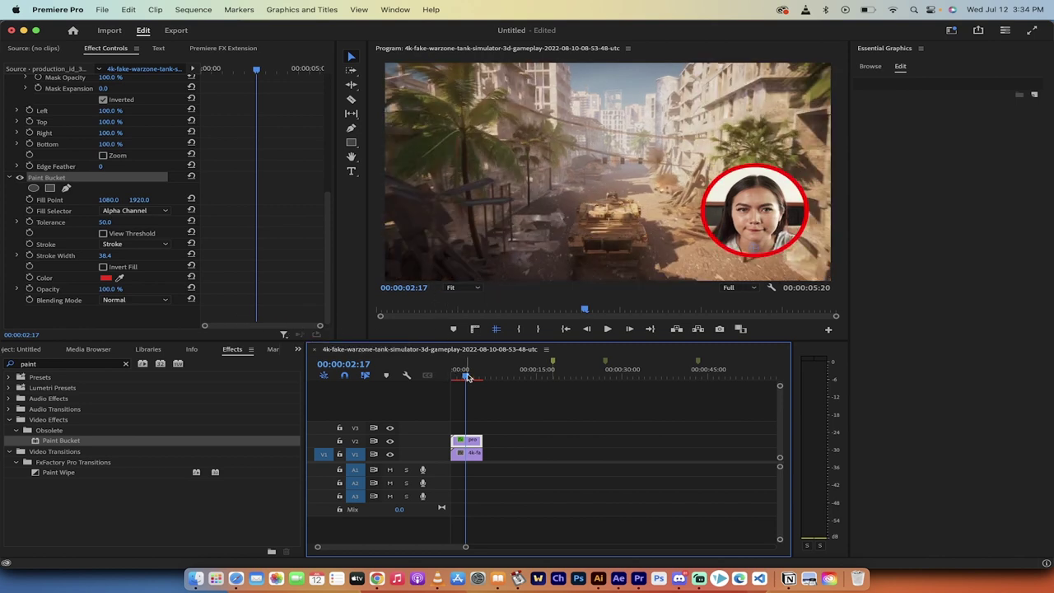
{"action": "left_click_drag", "start_coordinate": [467, 376], "coordinate": [467, 377]}
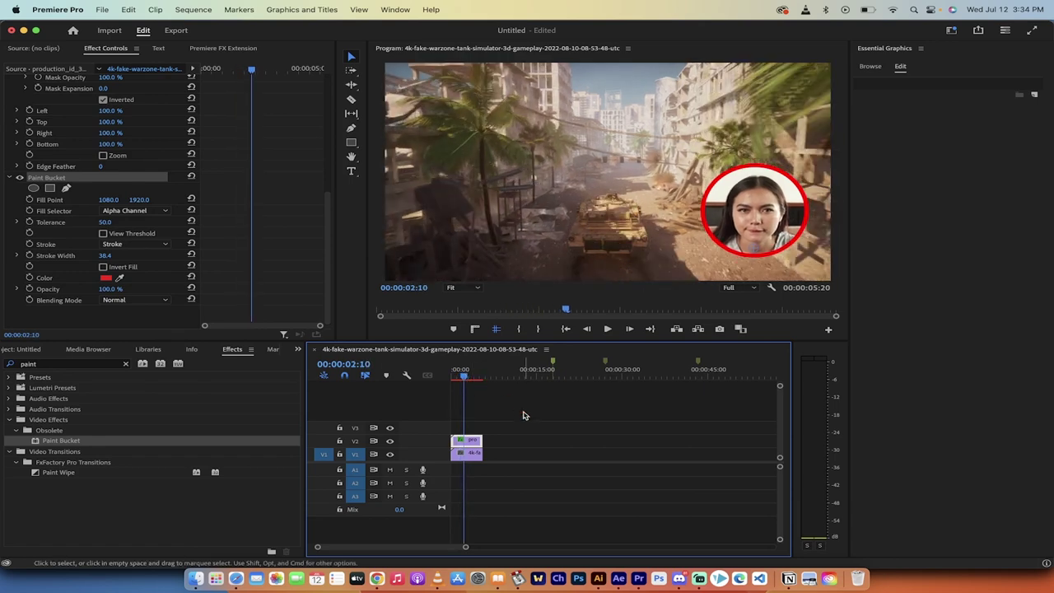
{"action": "key", "text": "="}
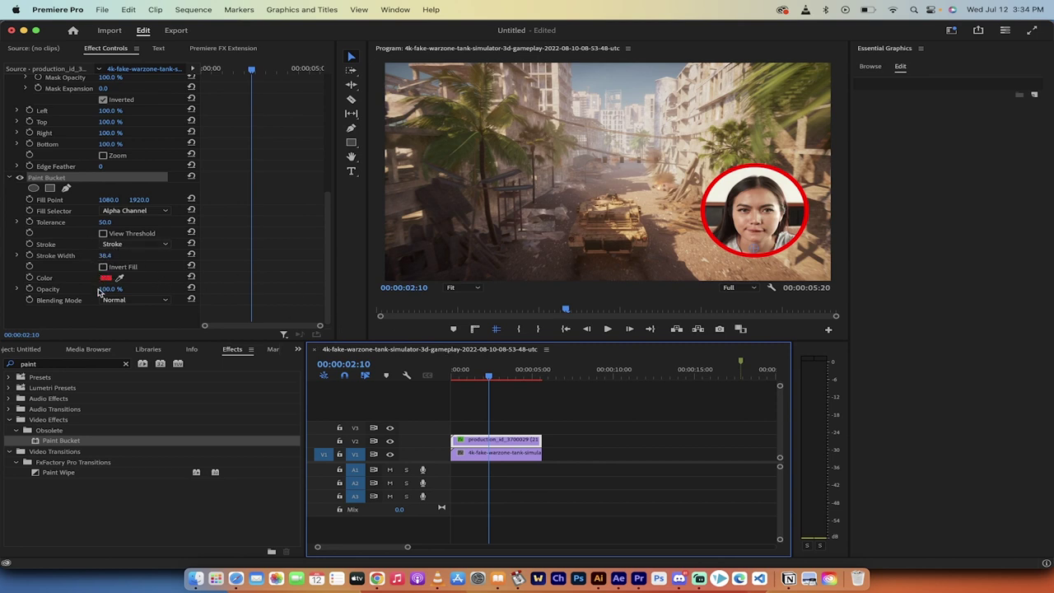
{"action": "left_click", "coordinate": [746, 232]}
{"action": "left_click_drag", "start_coordinate": [786, 214], "coordinate": [447, 238]}
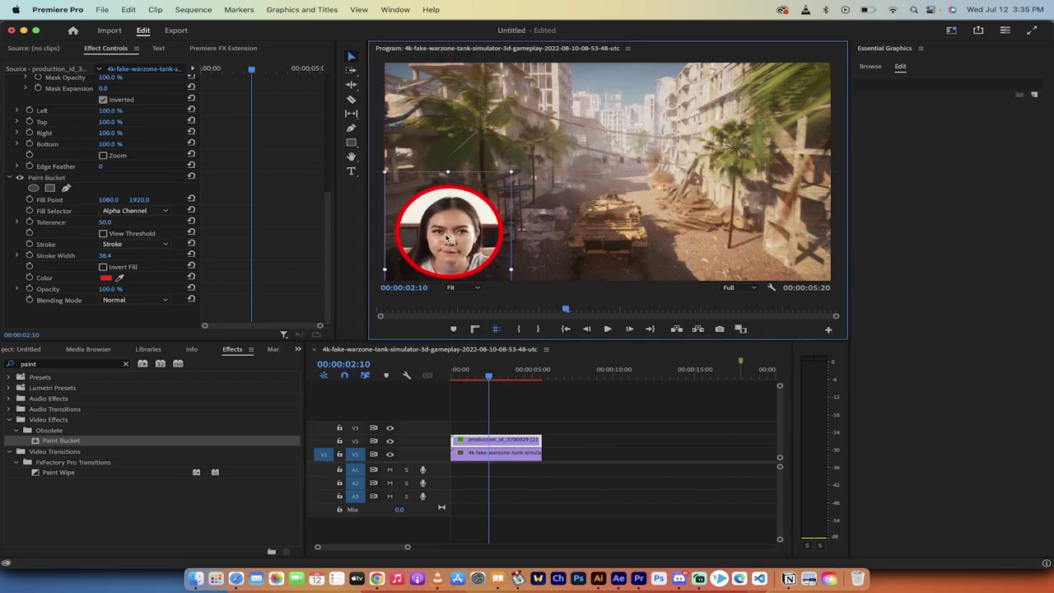